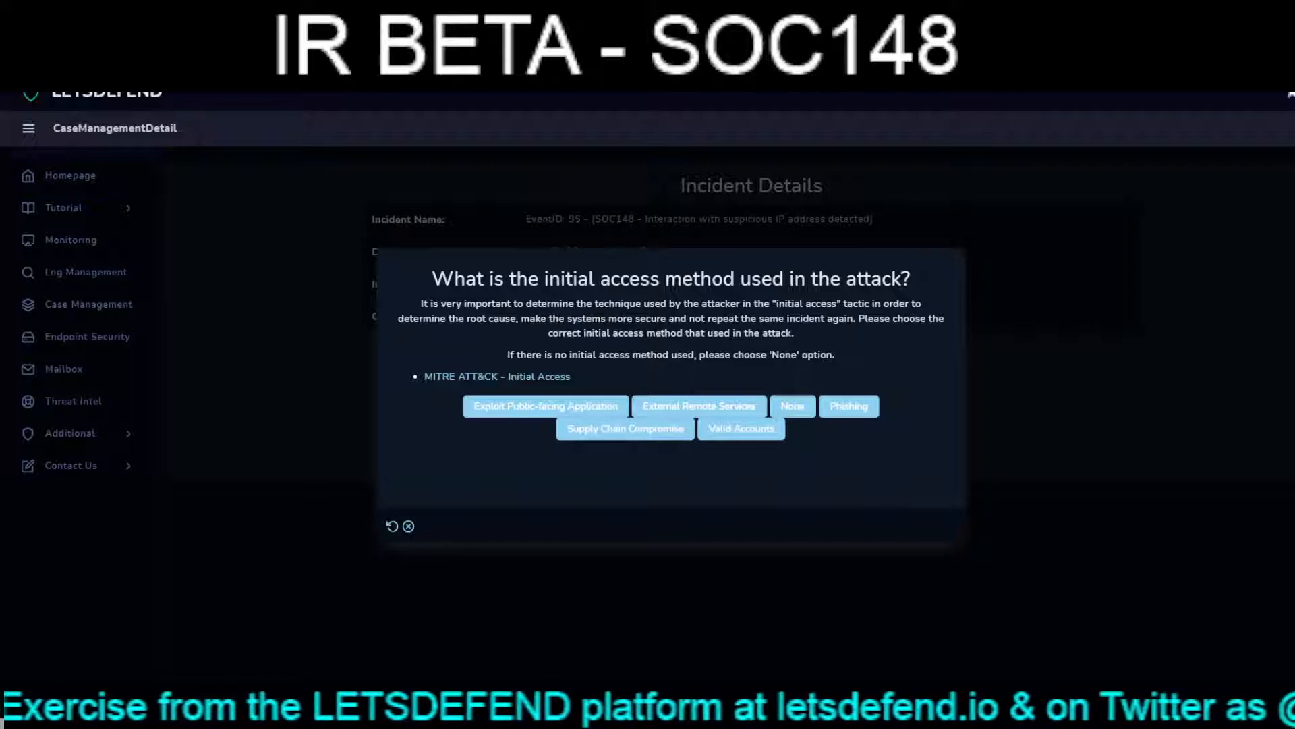
- Answer the playbook questions with Valid Accounts for initial access, Yes for privilege escalation and Unsecured Credentials for credential access
left_click(742, 429)
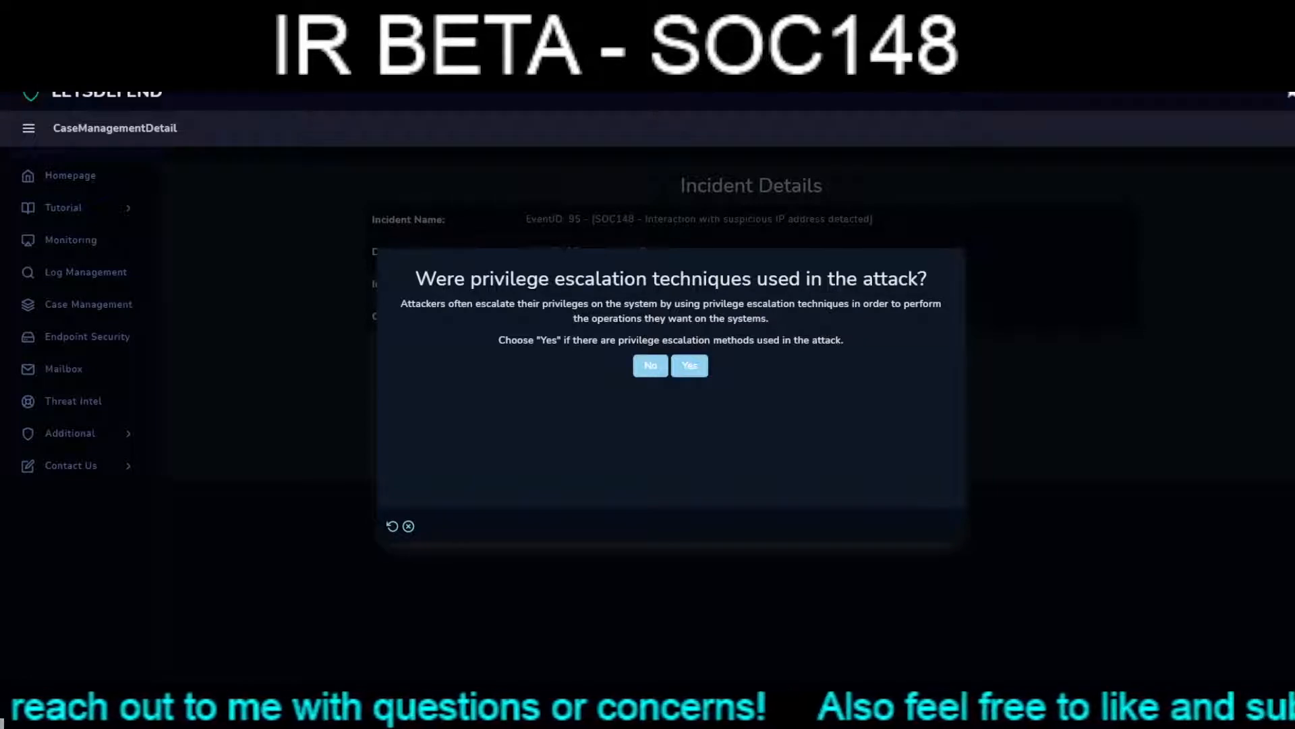
left_click(689, 366)
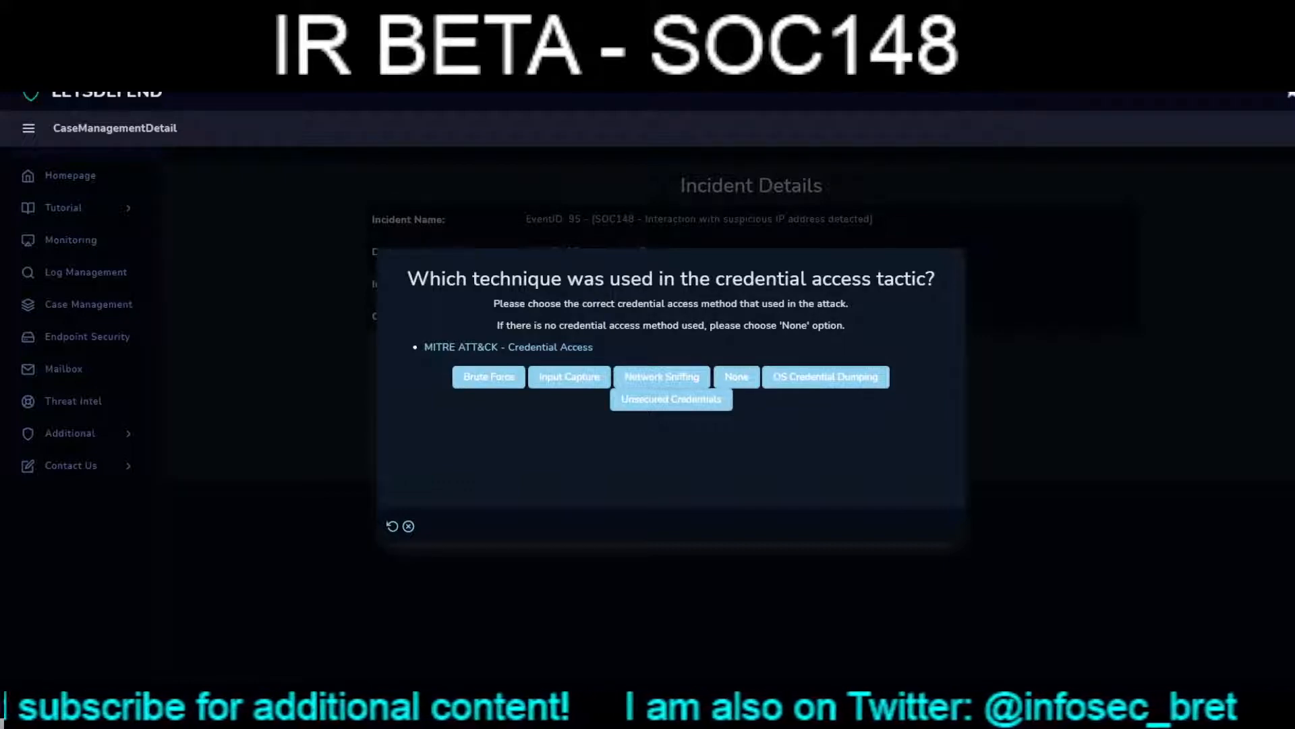
left_click(671, 399)
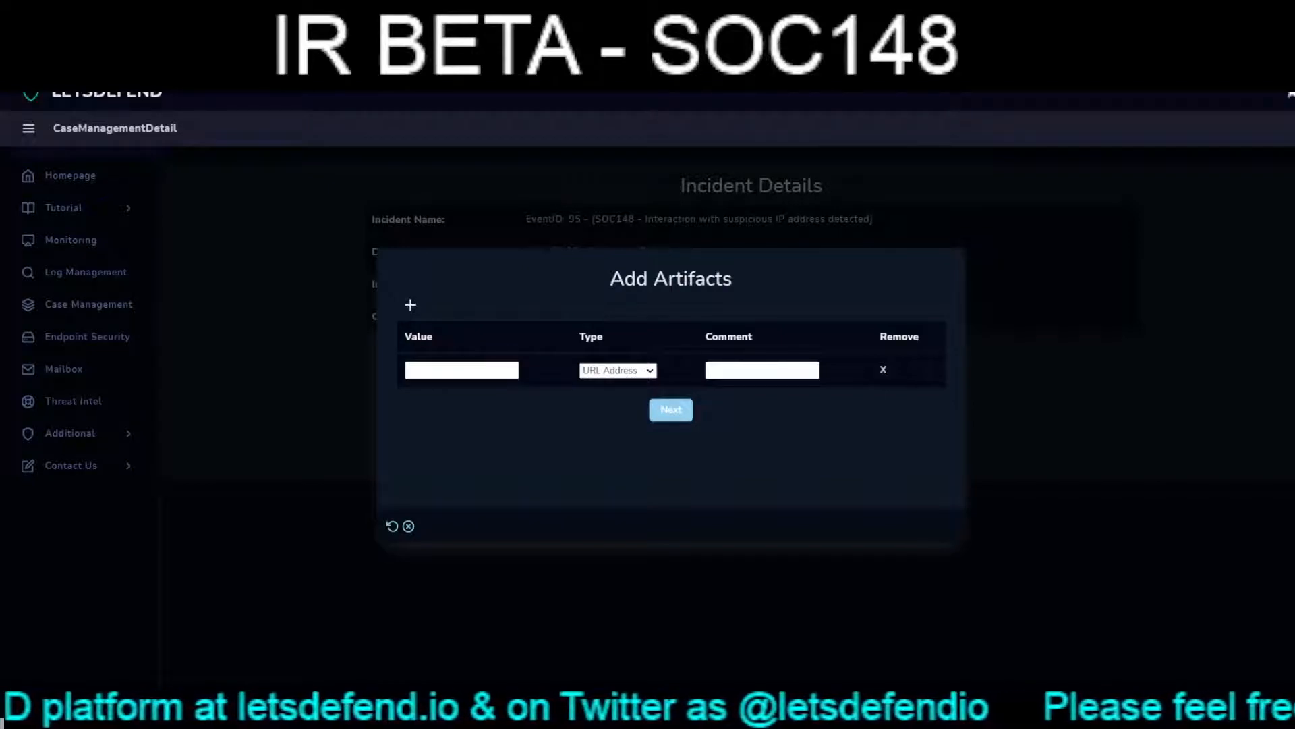
- Add the artifact 176.40.37.158 as an IP Address with the comment "Python3 backdoor" and continue to the analyst note
type("176.40.37.158")
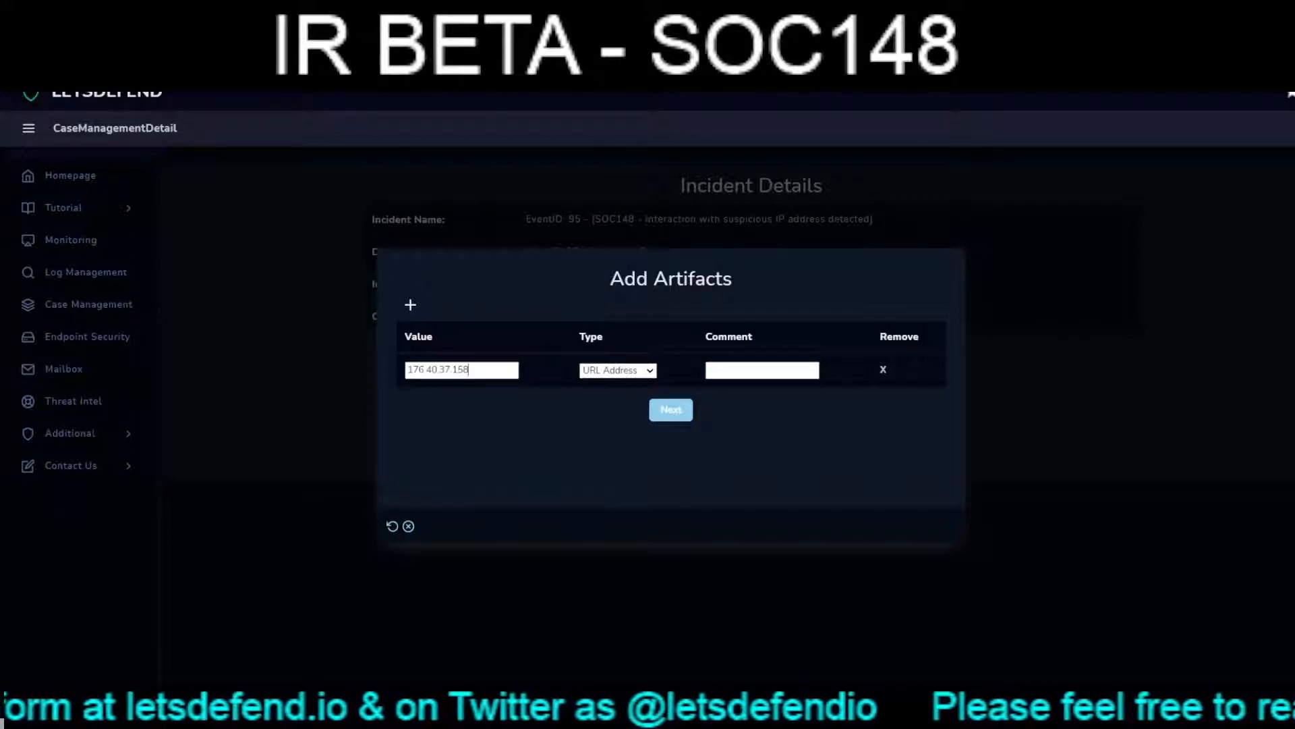
key("Tab")
key("i")
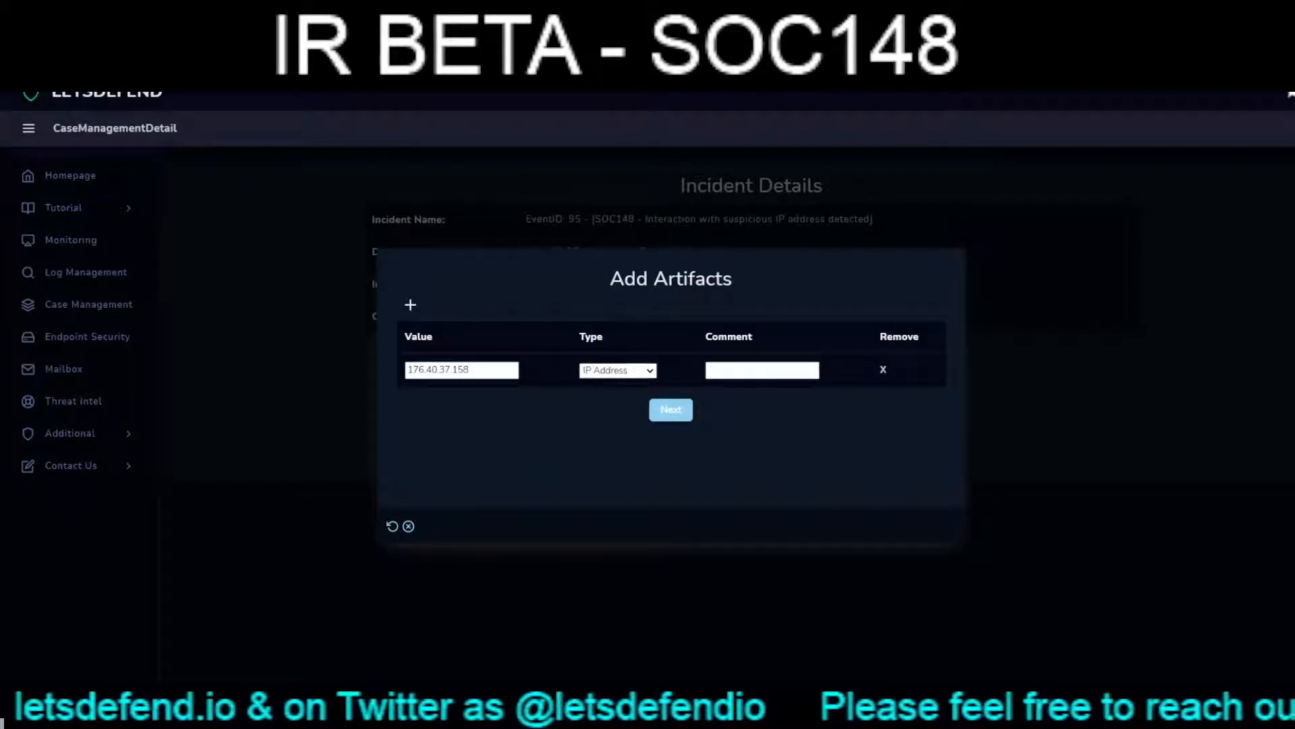
key("Tab")
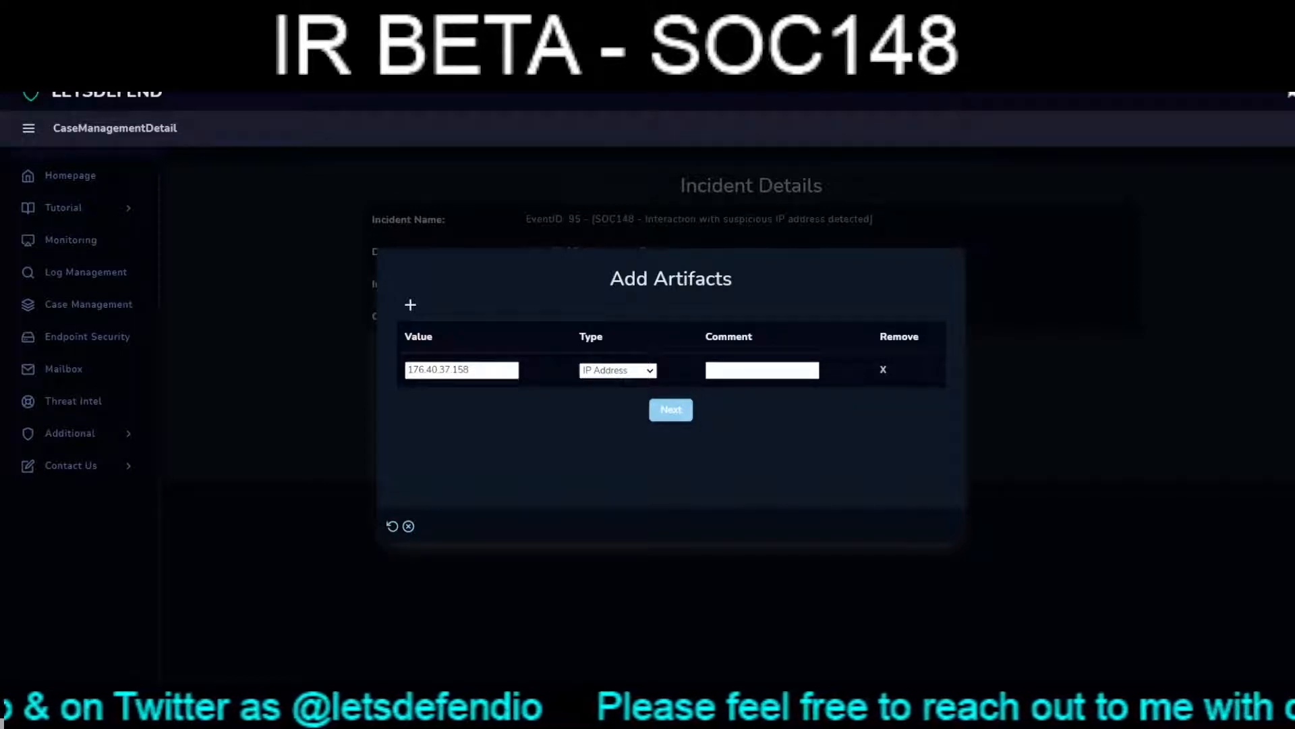
type("Python")
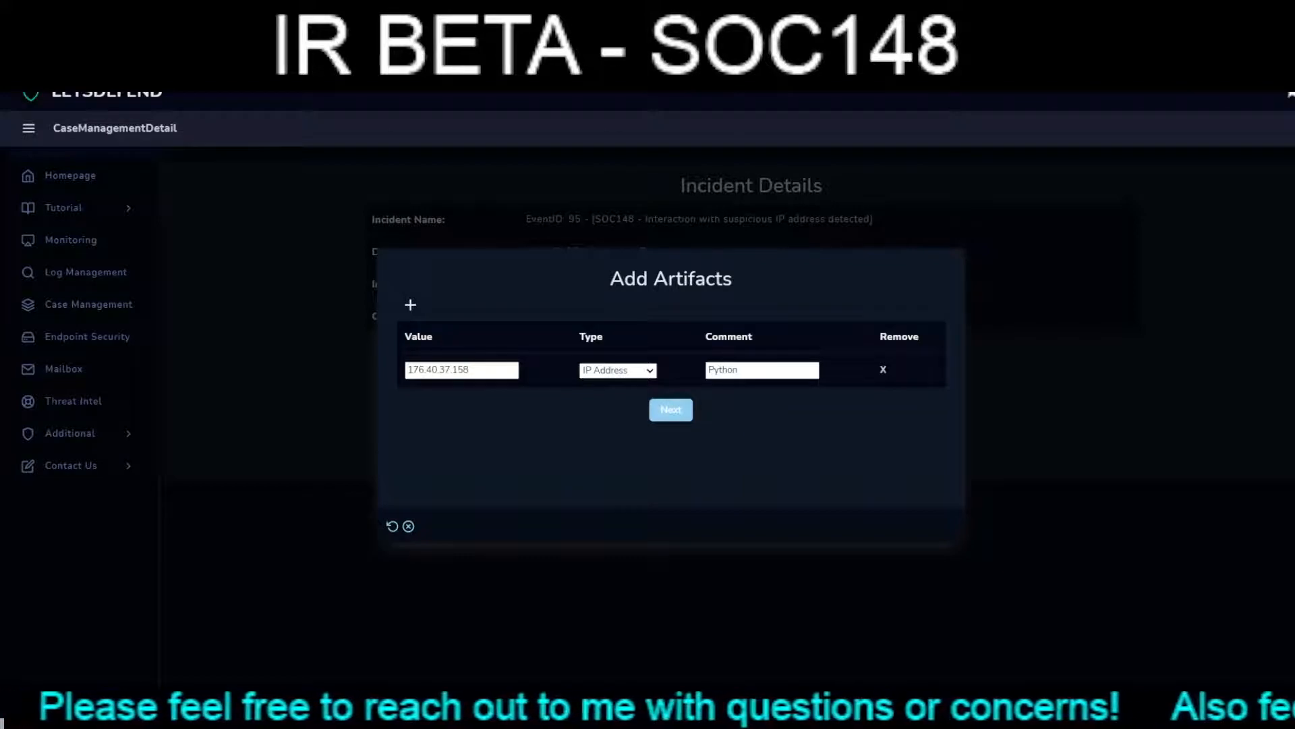
type("3")
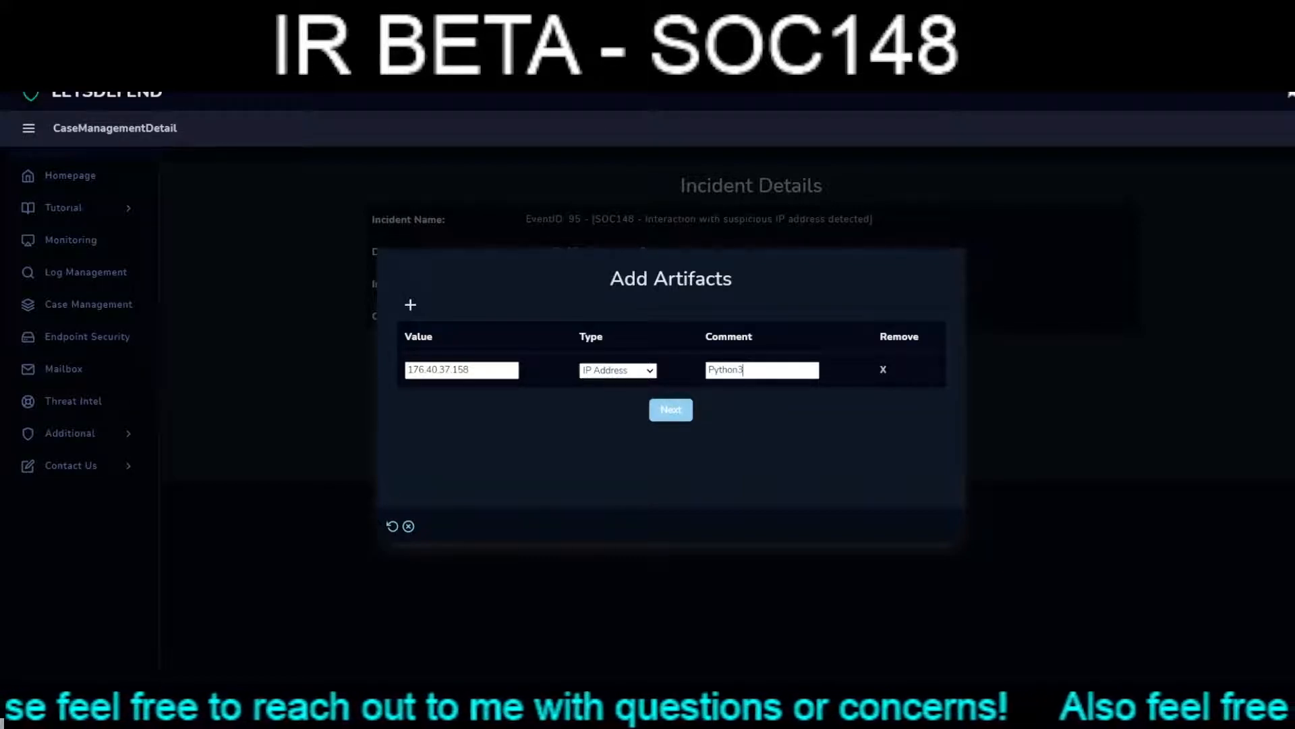
type(" backdoor")
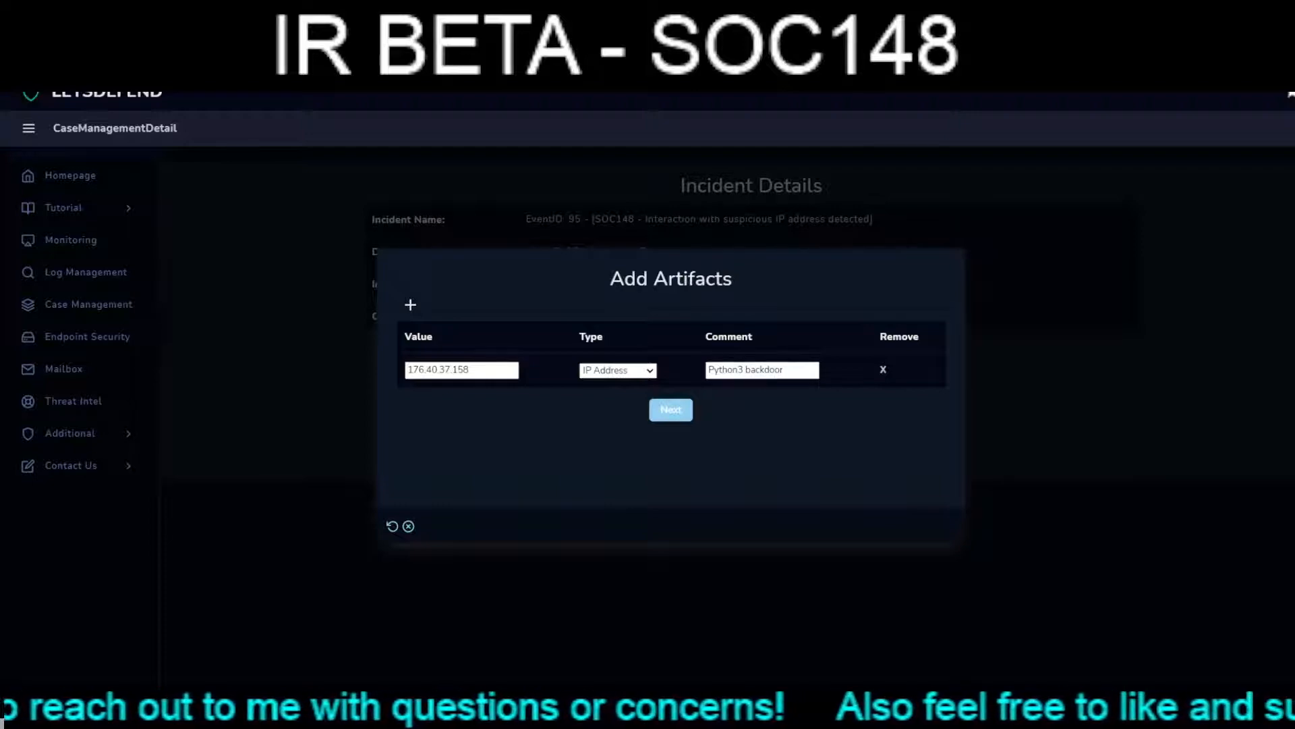
left_click(670, 409)
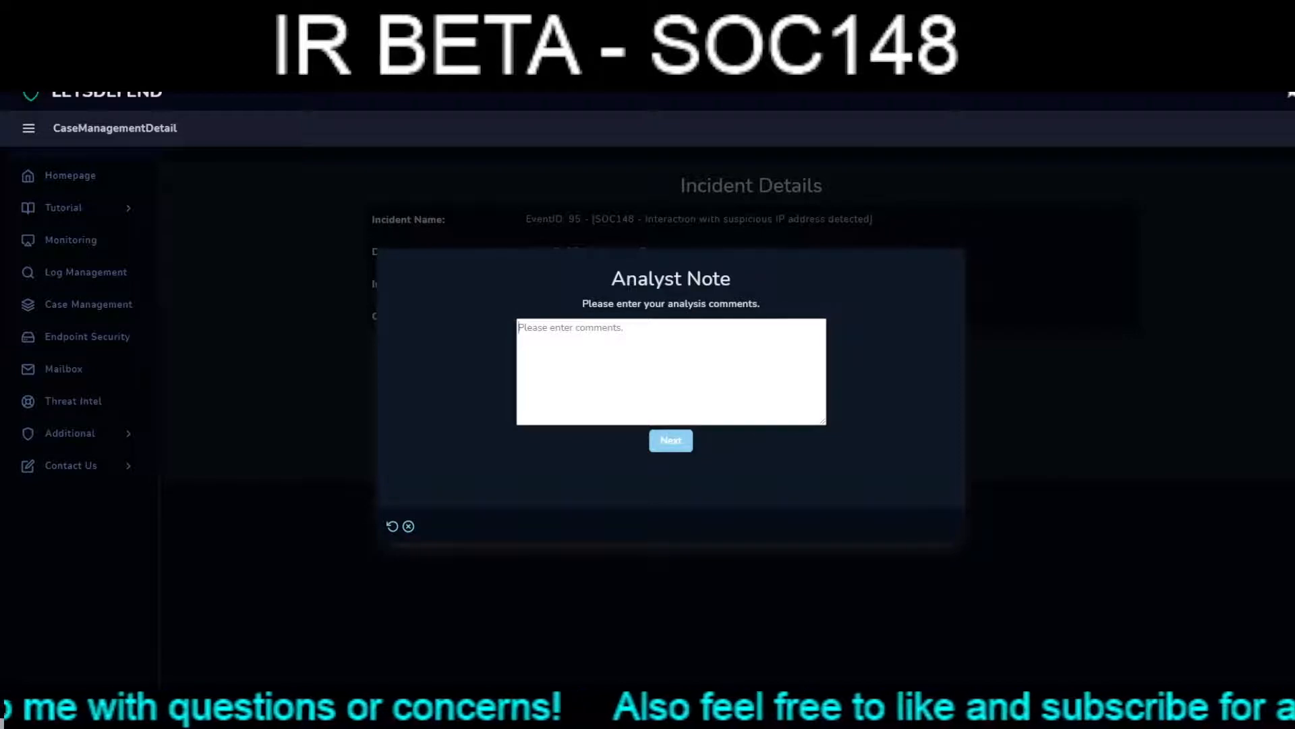
- Begin the analyst note with "System needs to be nuked and paved, passwords then set to secure ones and changed semi regularly"
type("System ")
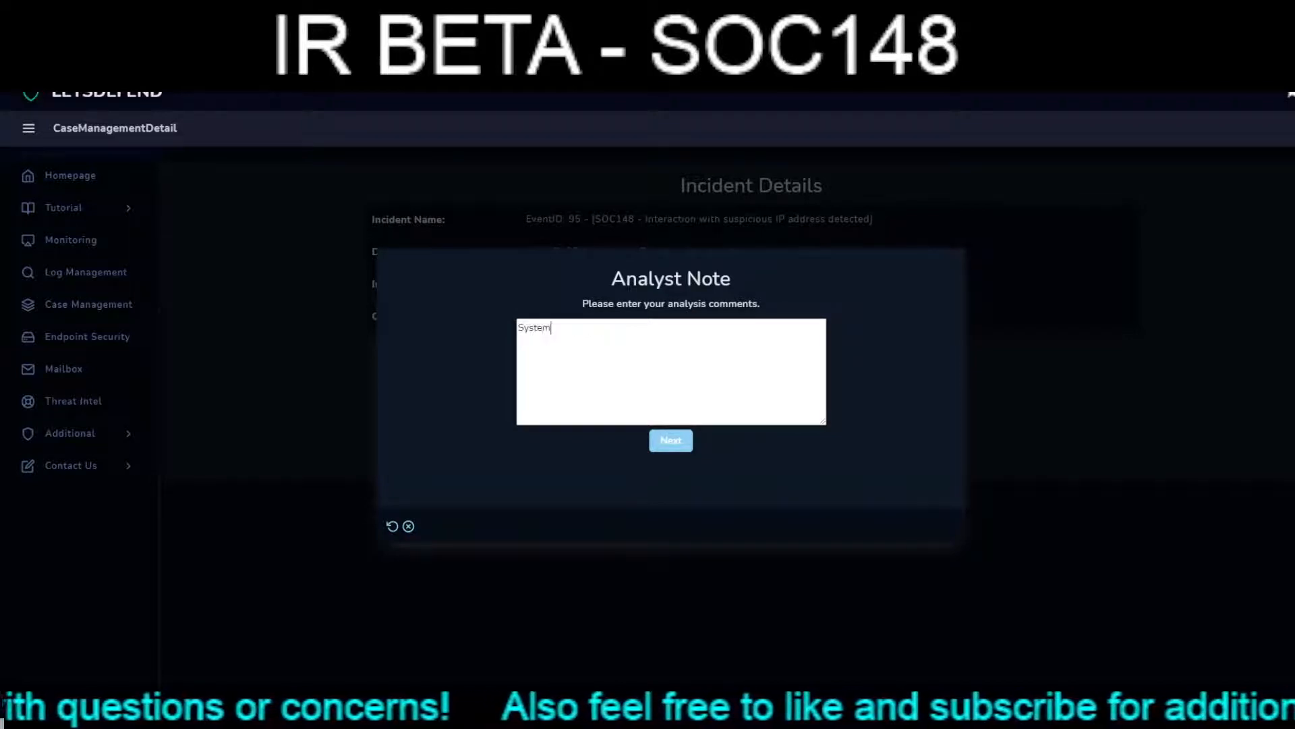
type("needs to b")
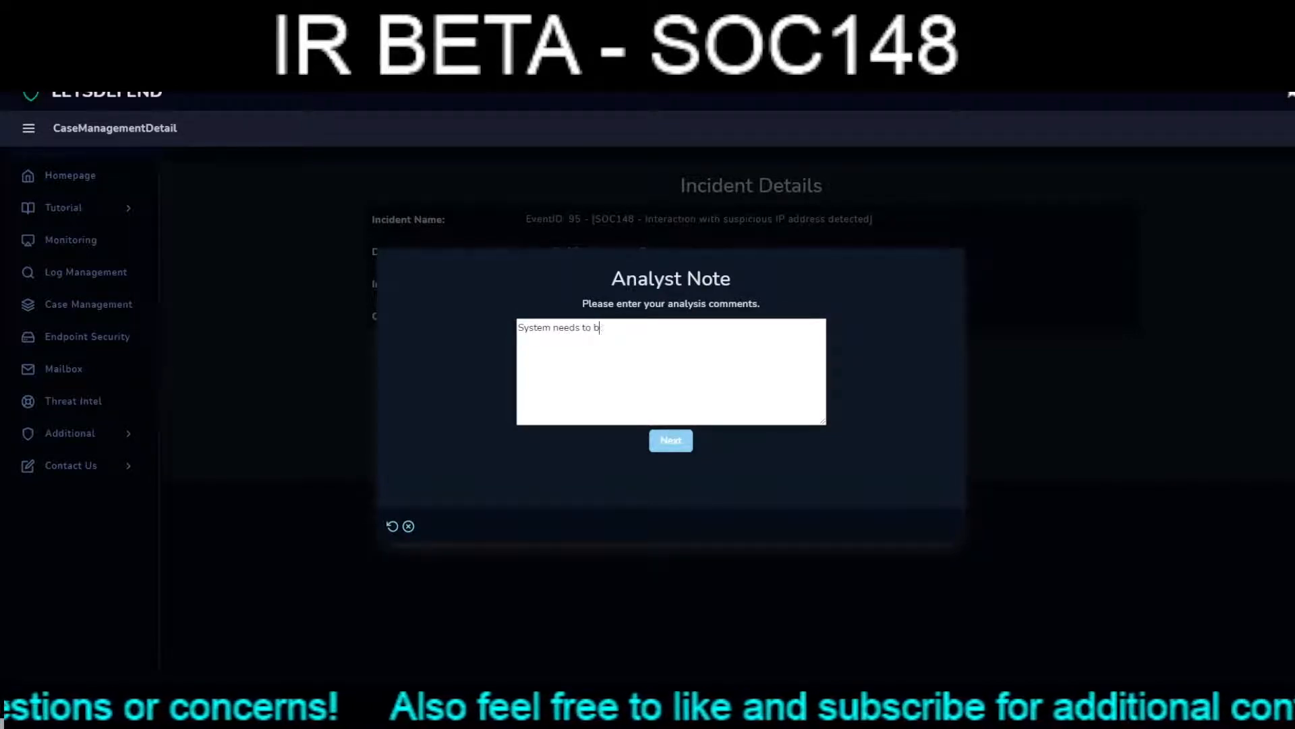
type("e nuked and p")
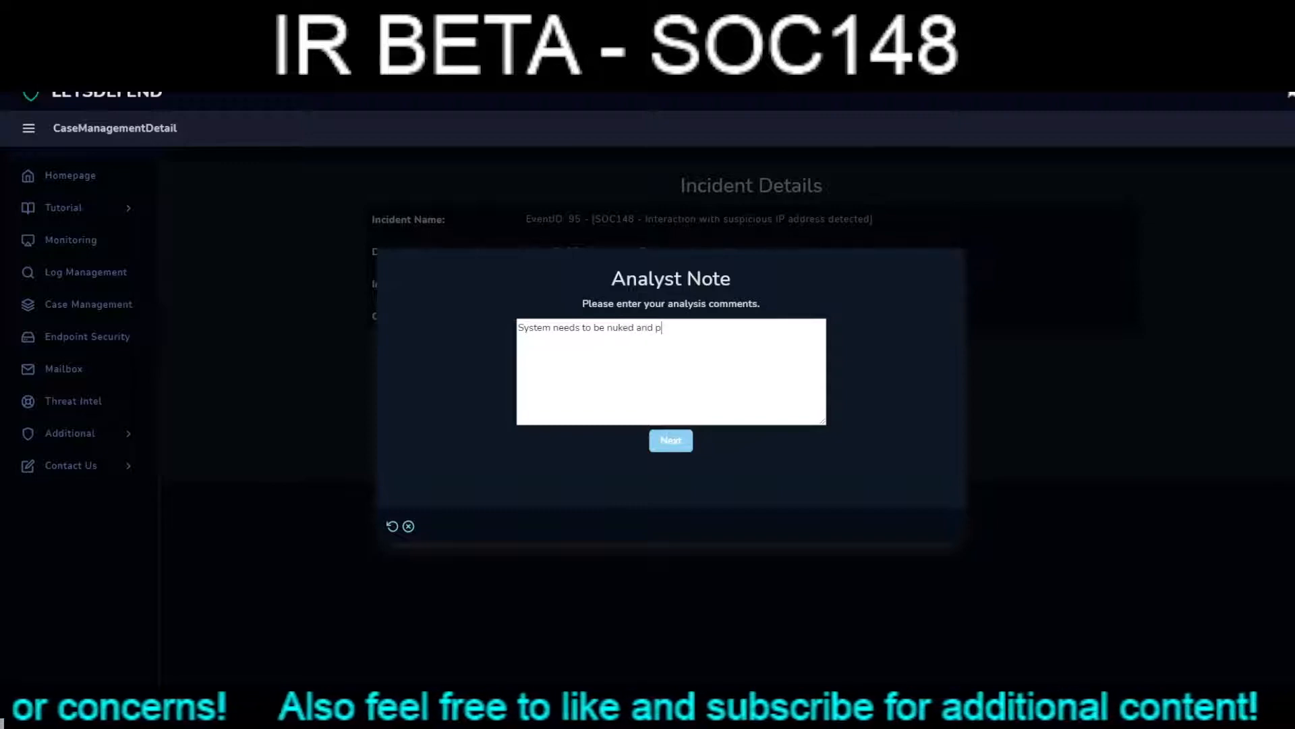
type("aved, ")
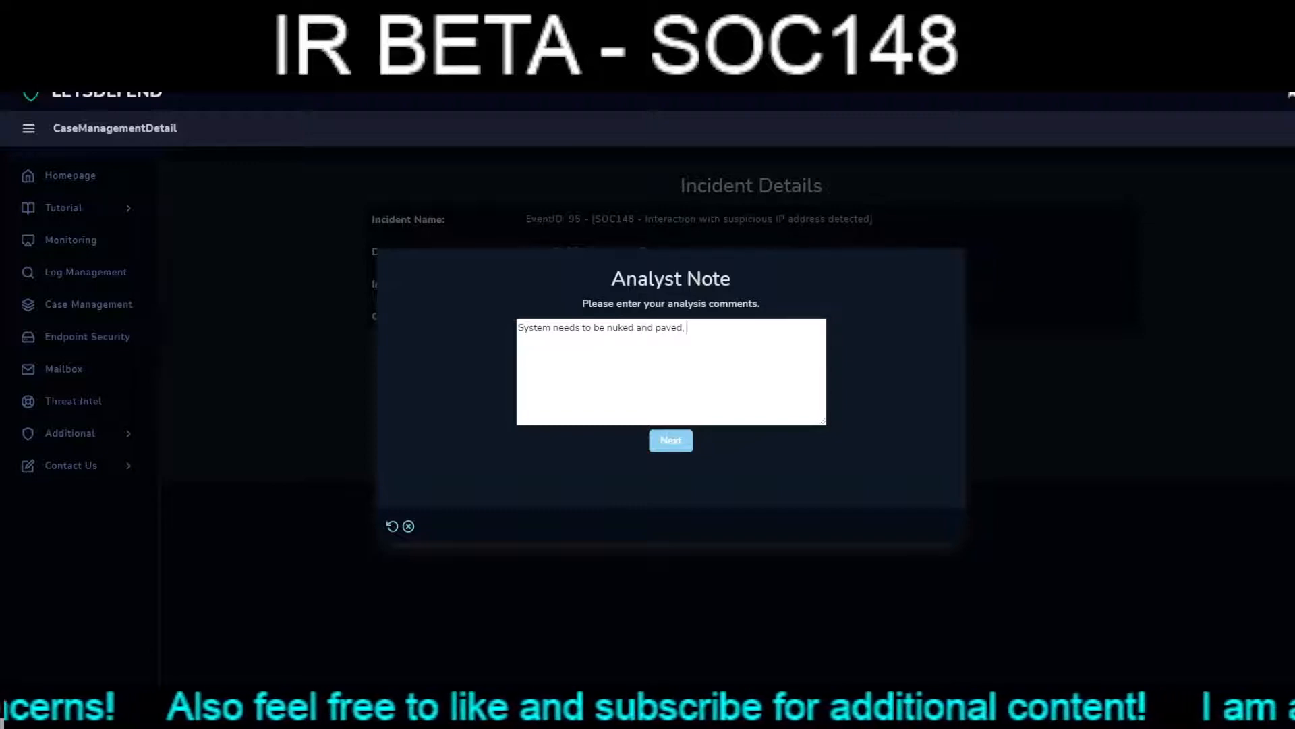
type("passwords ")
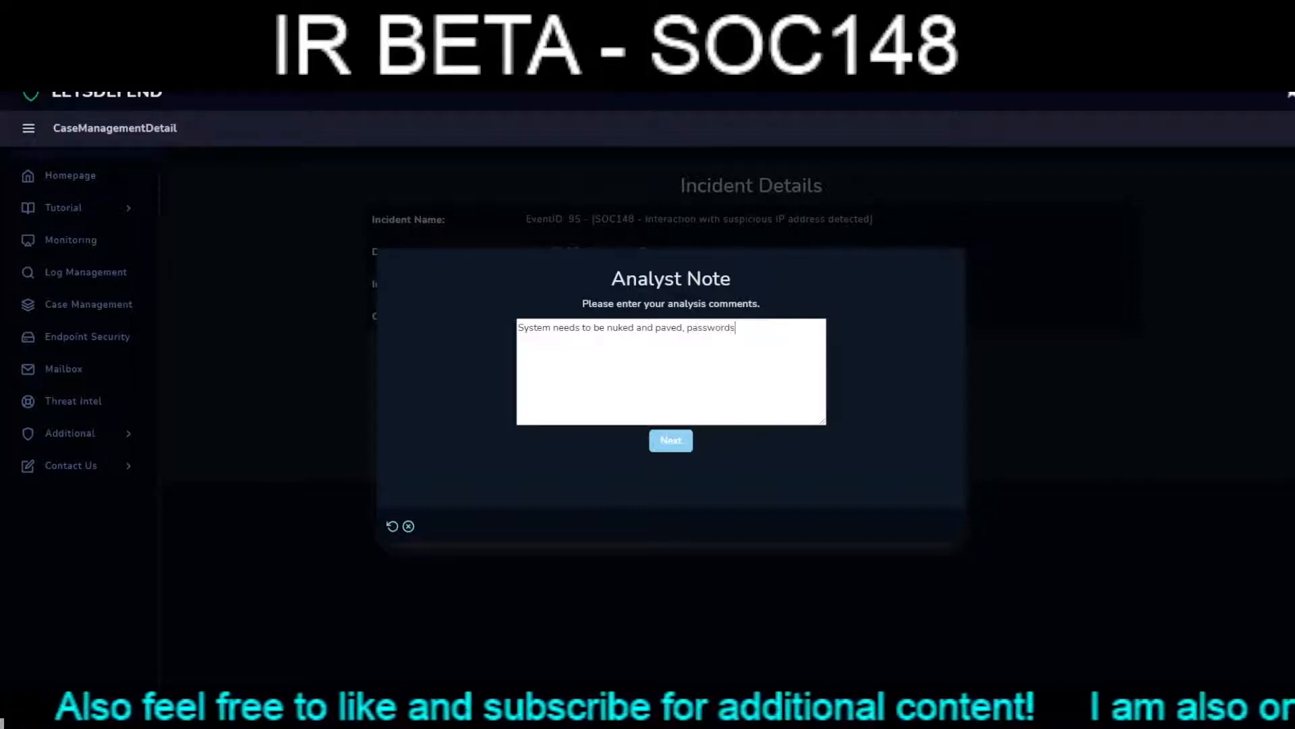
type("then set to secure ones and changed ")
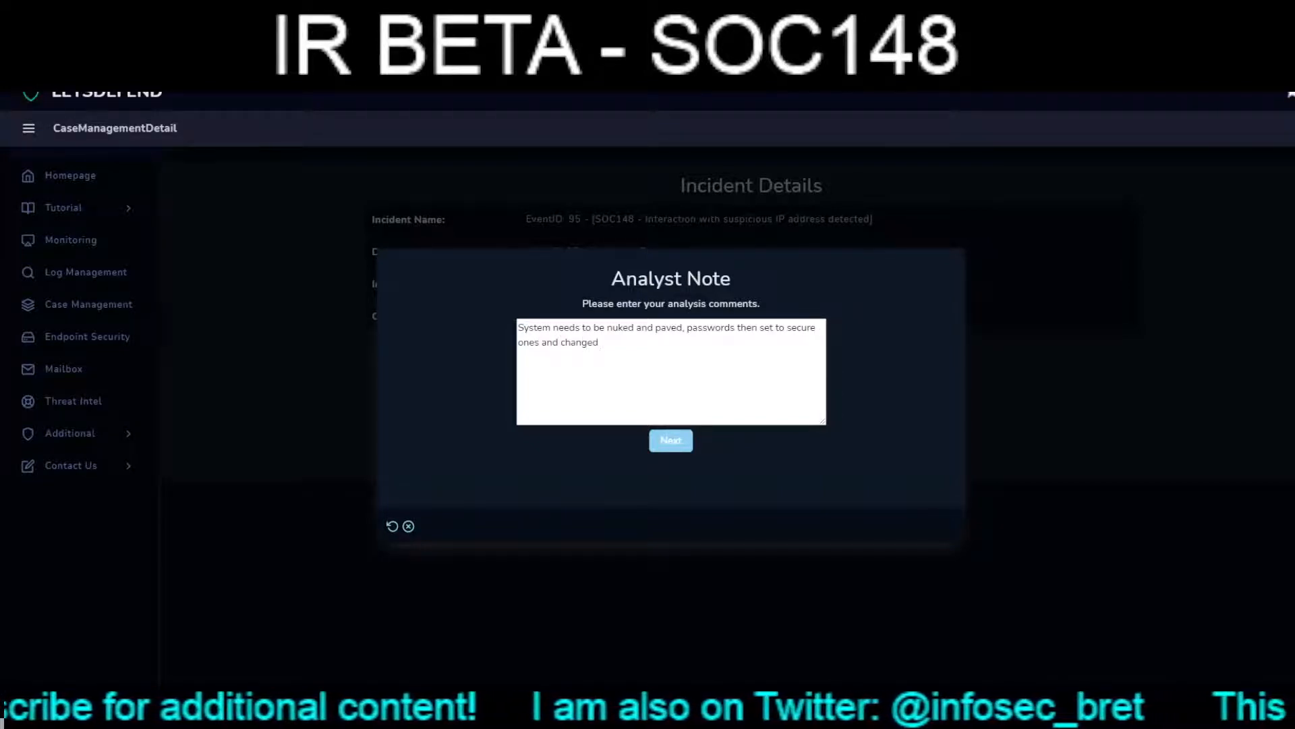
type("semi regularly ")
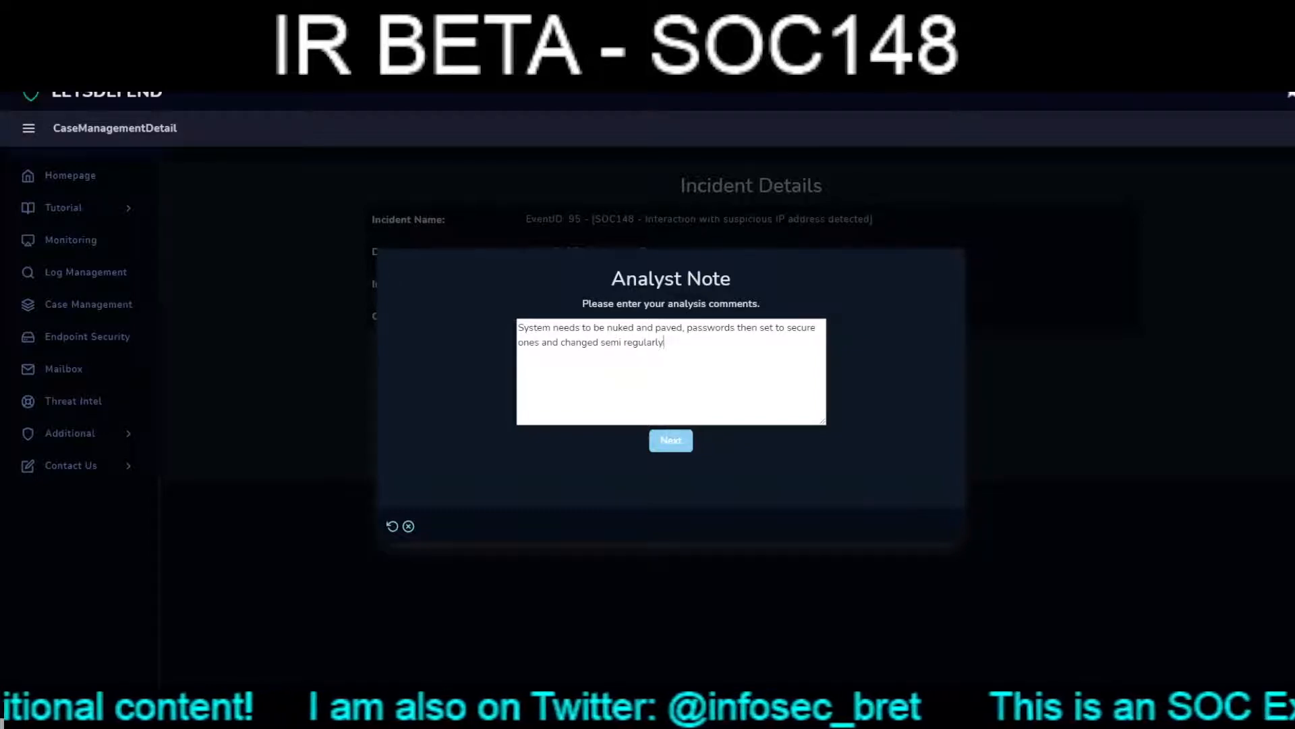
type(". Perim")
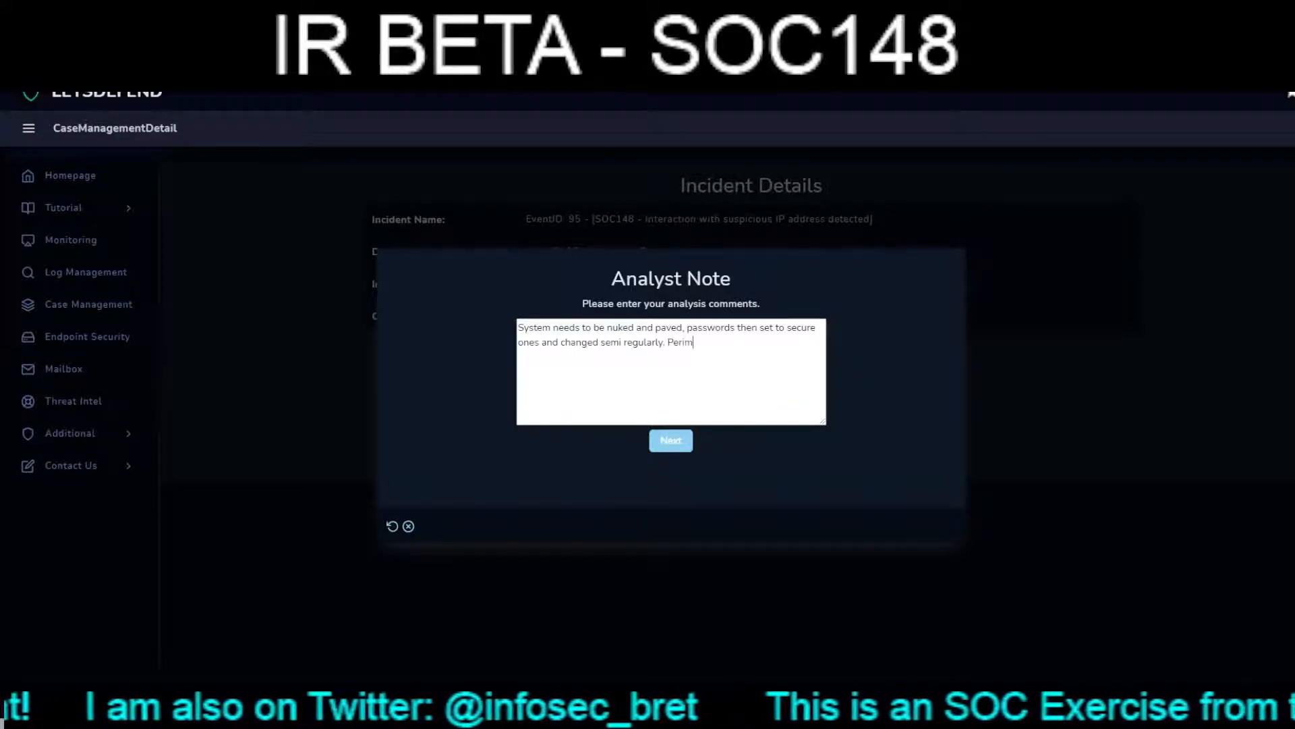
type("eter fir")
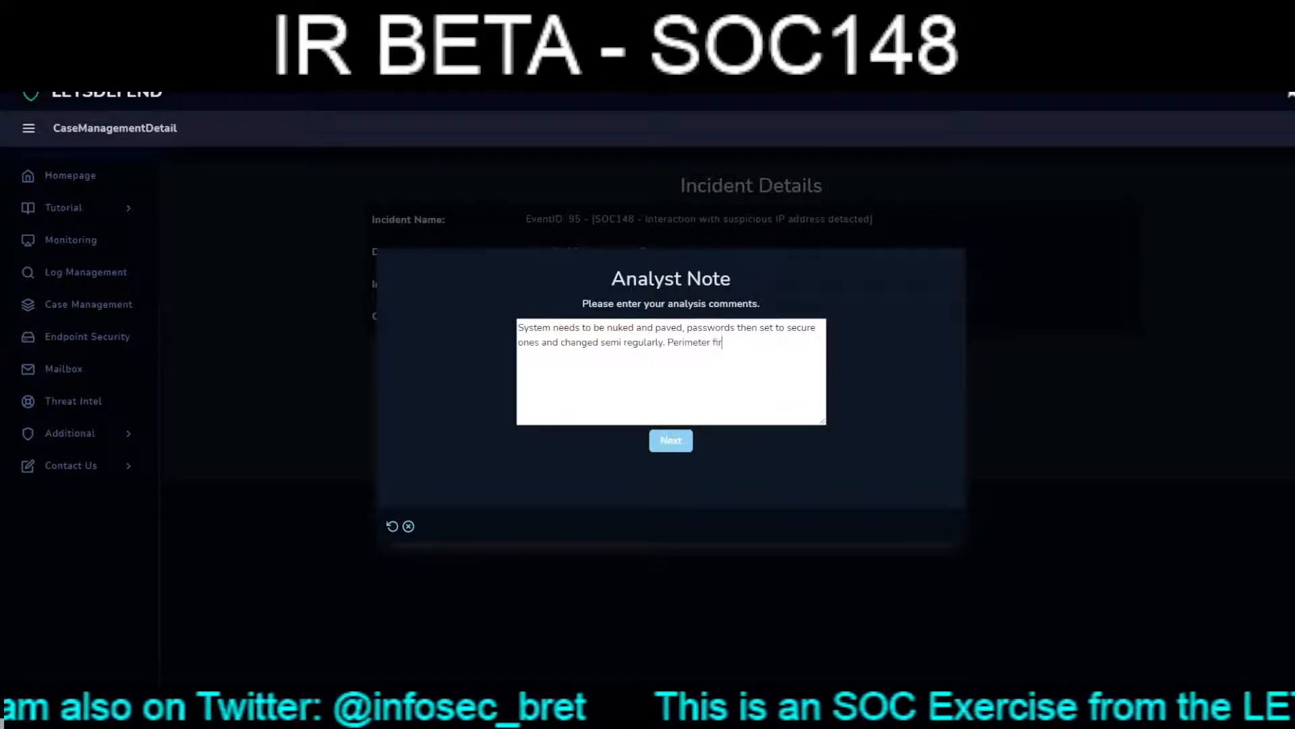
type("ewall shou")
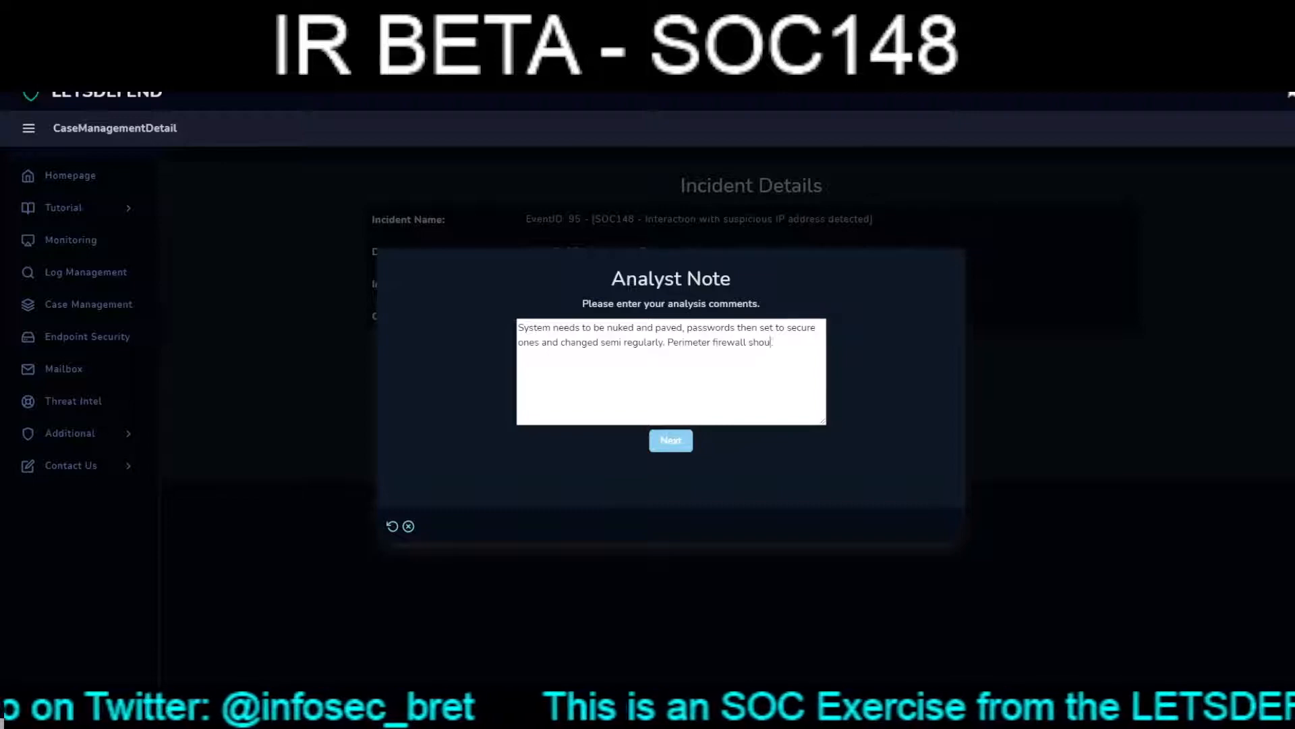
type("ld be checked")
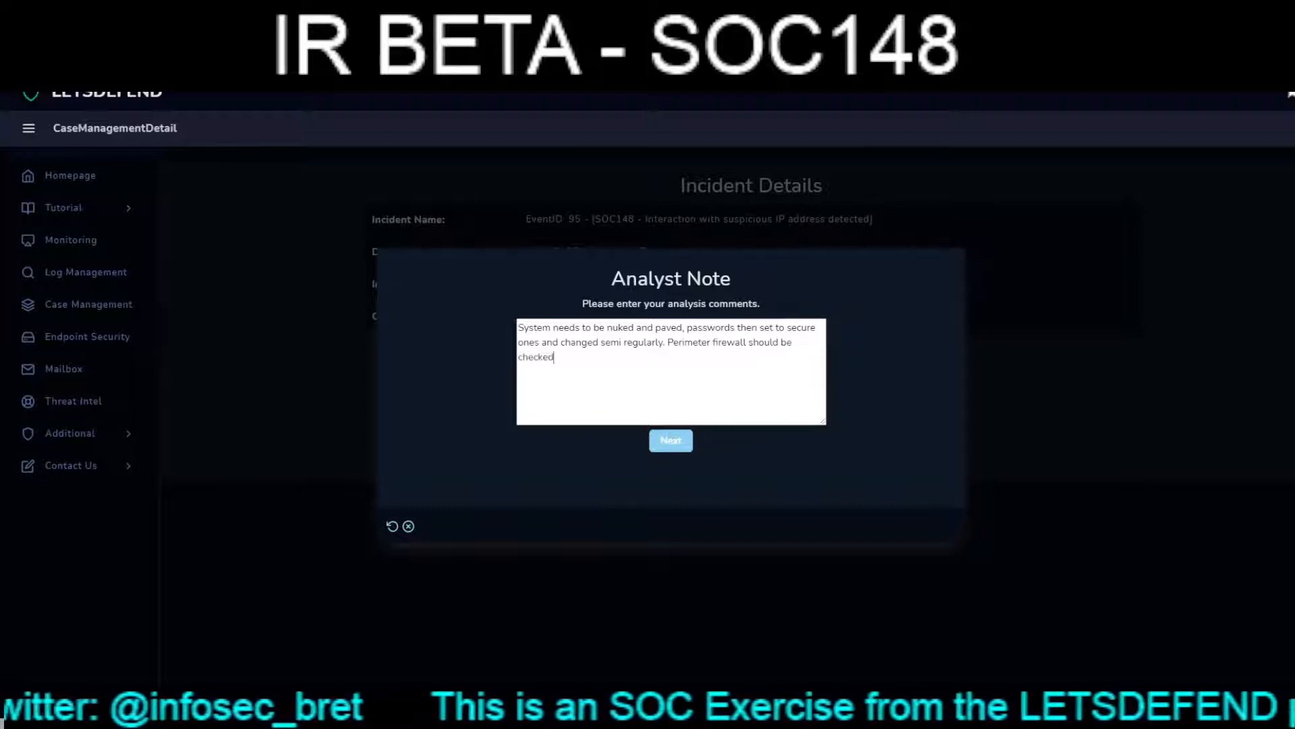
type(" to verify ")
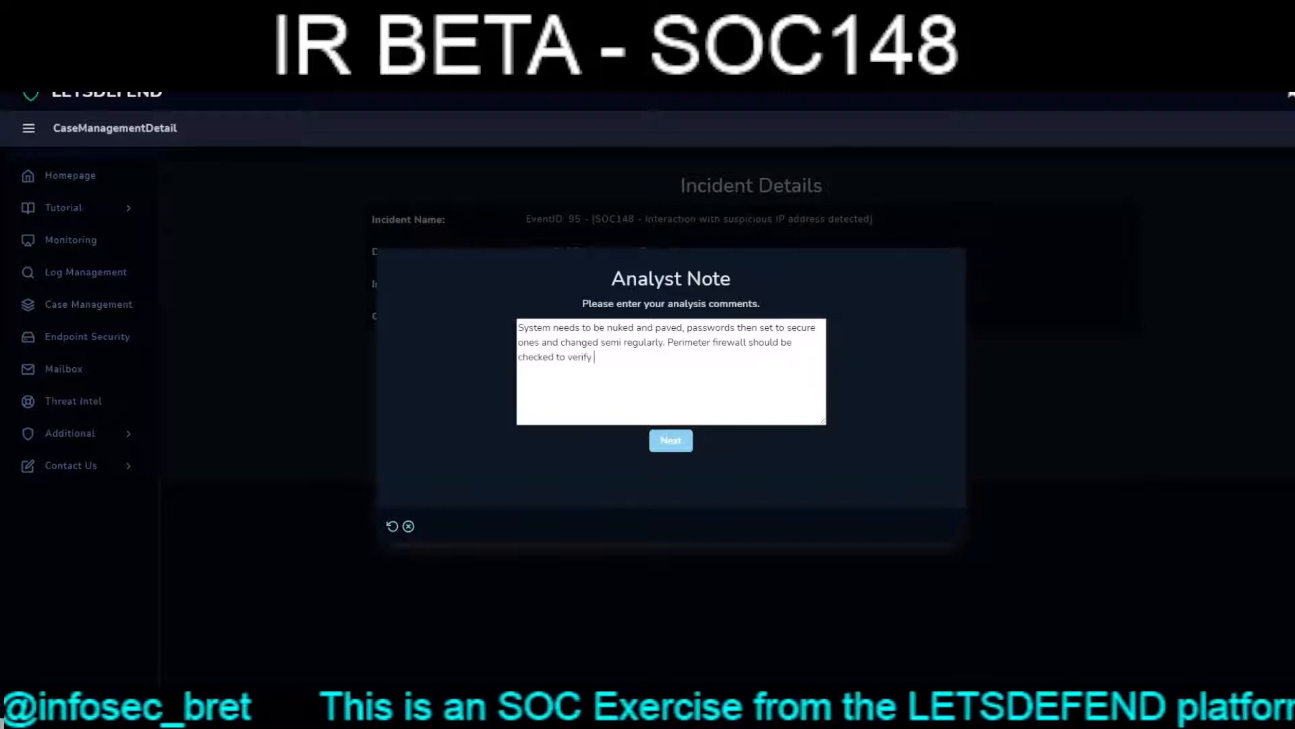
type("only n")
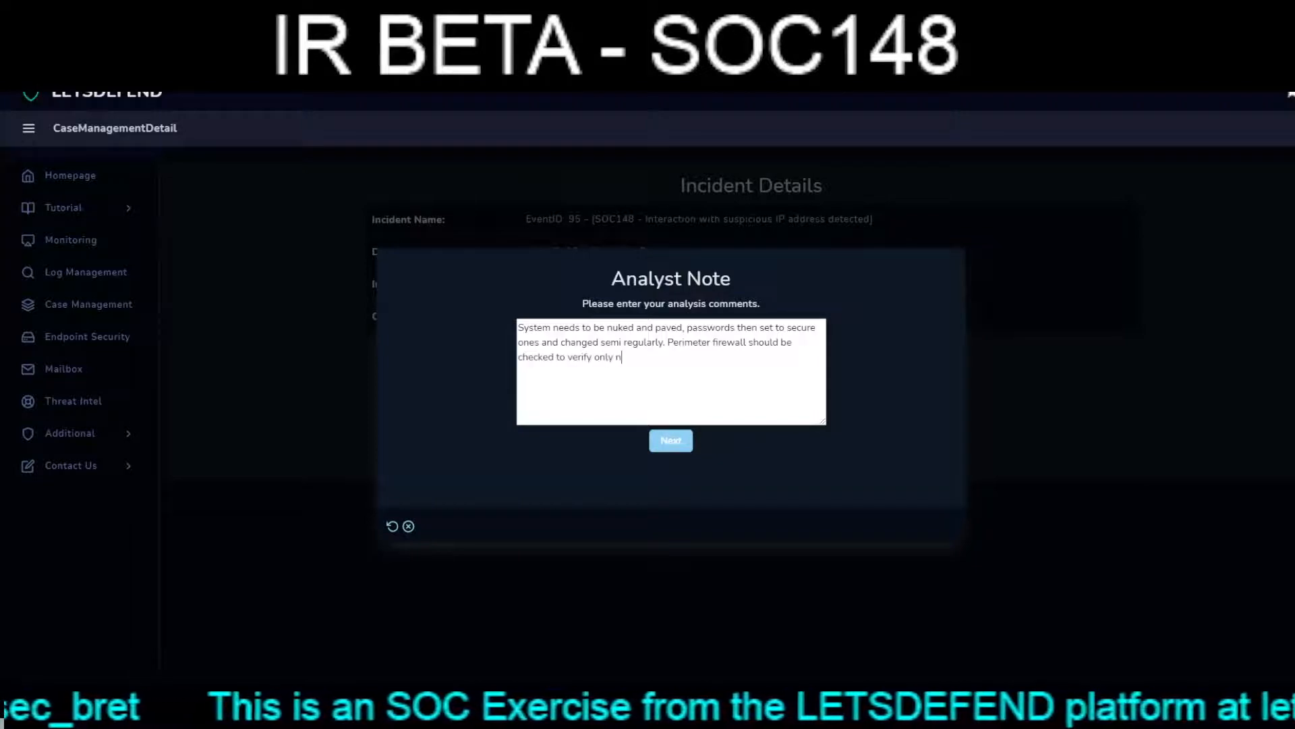
type("eede")
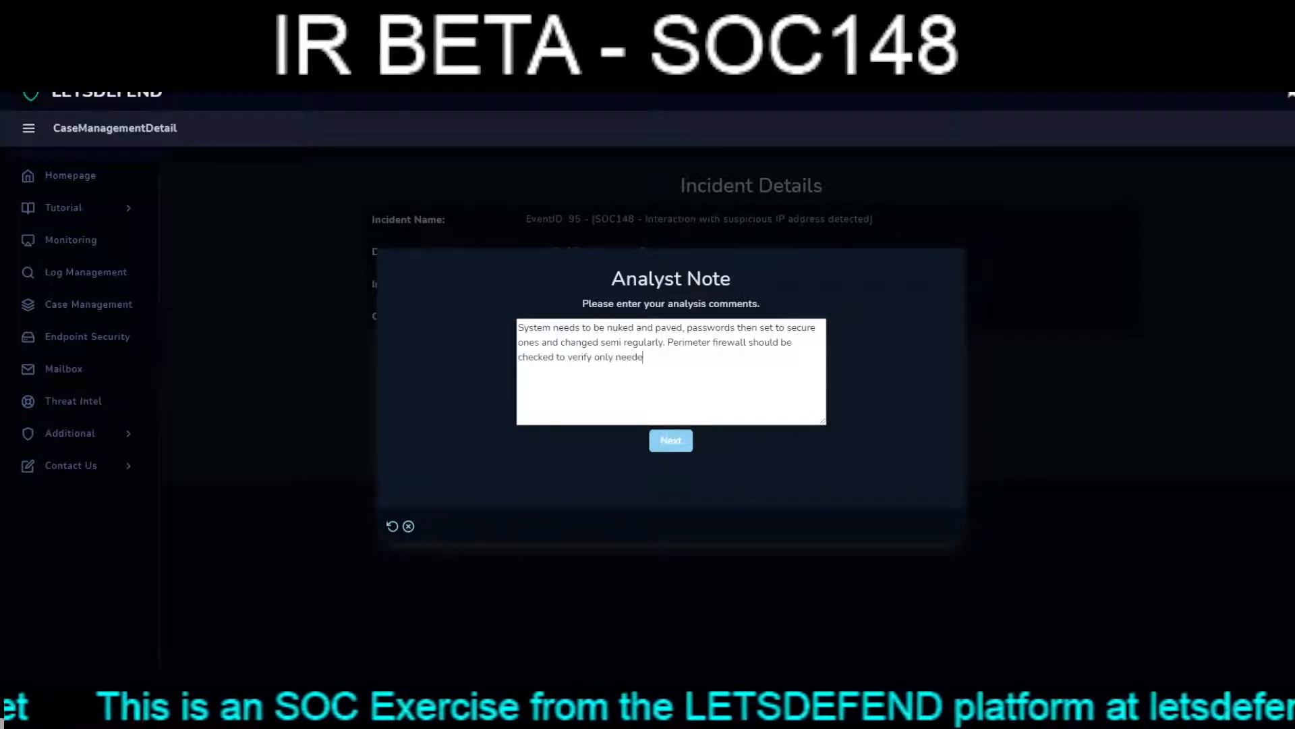
type("d ports")
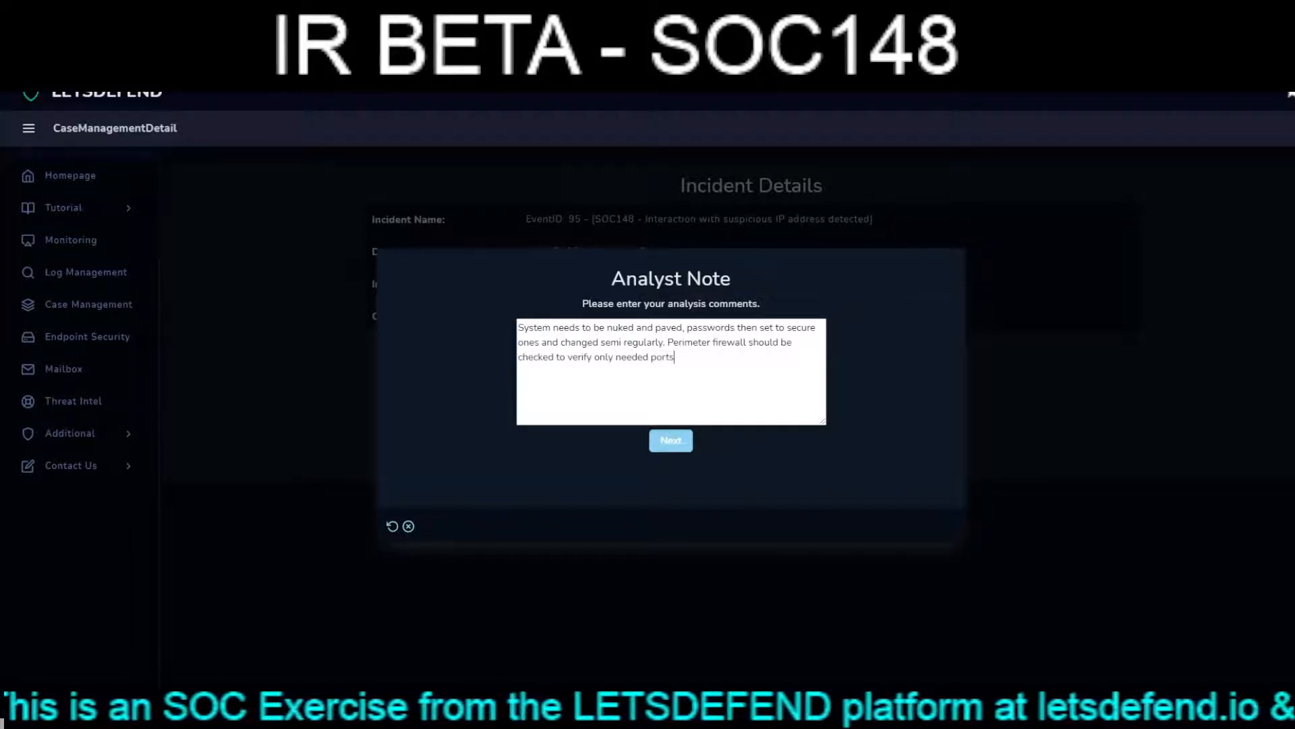
type("/services")
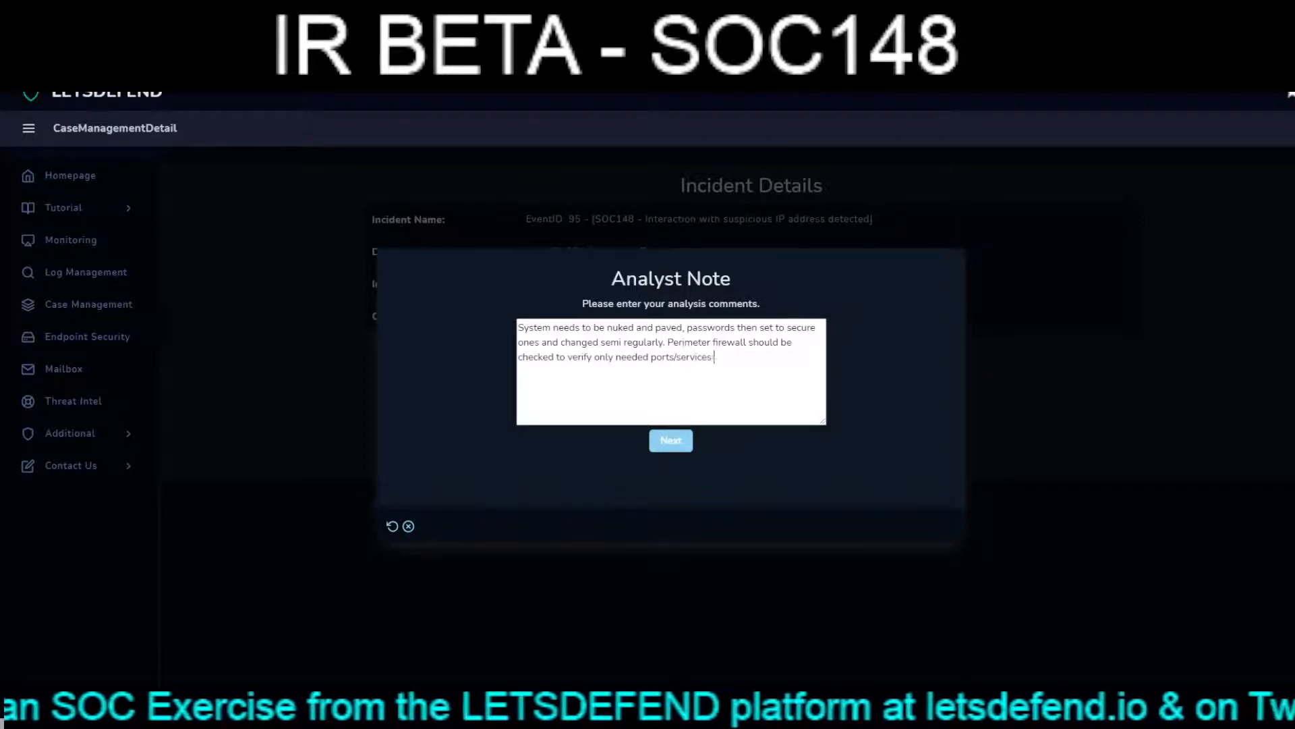
type(" are opene")
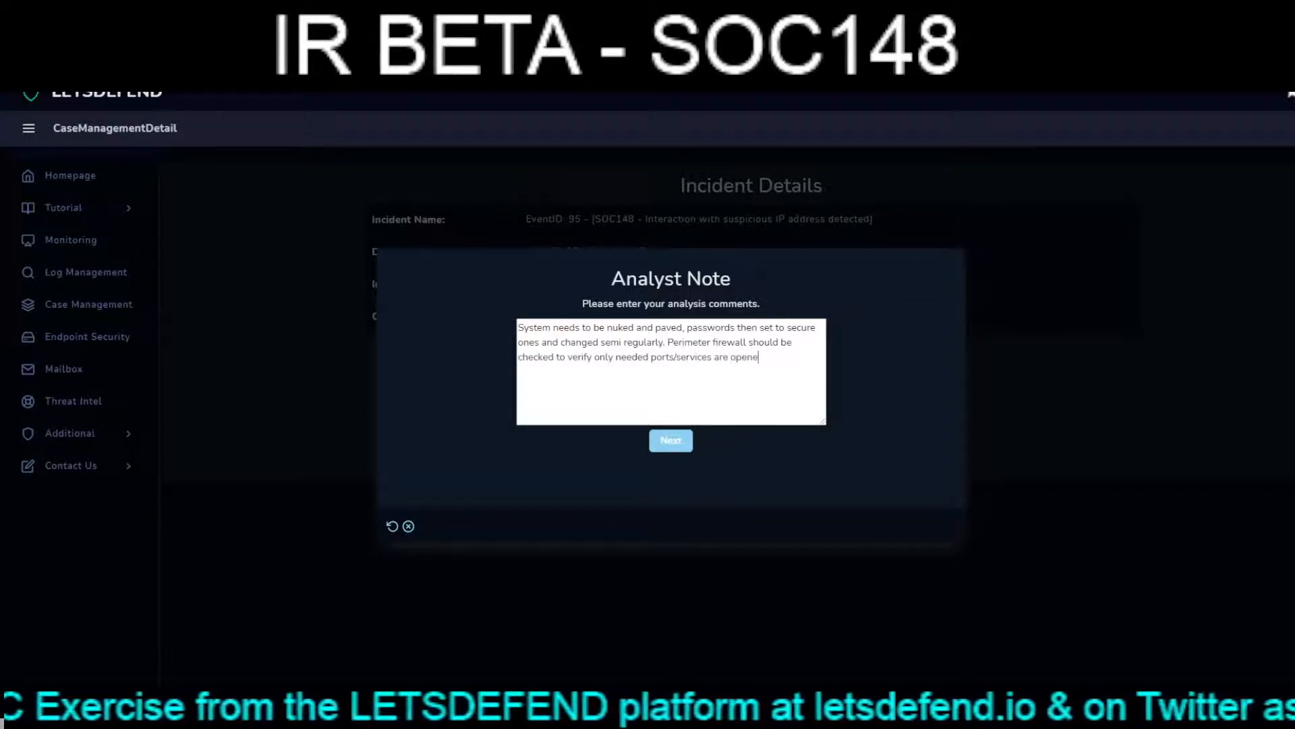
type("d for this system.")
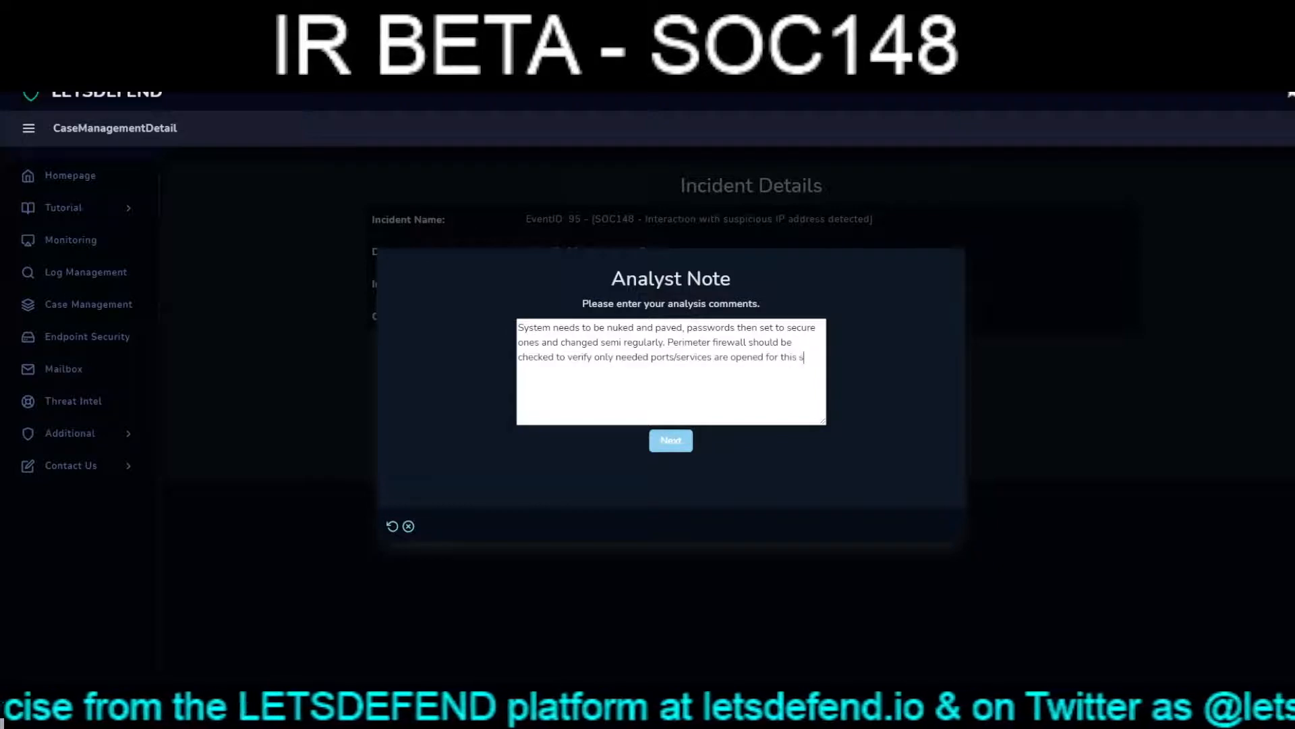
type(".")
- Add "Perimeter firewall should be checked to verify only needed ports/services are opened for this system." to the note and finish the playbook
key("Tab")
key("Return")
key("Return")
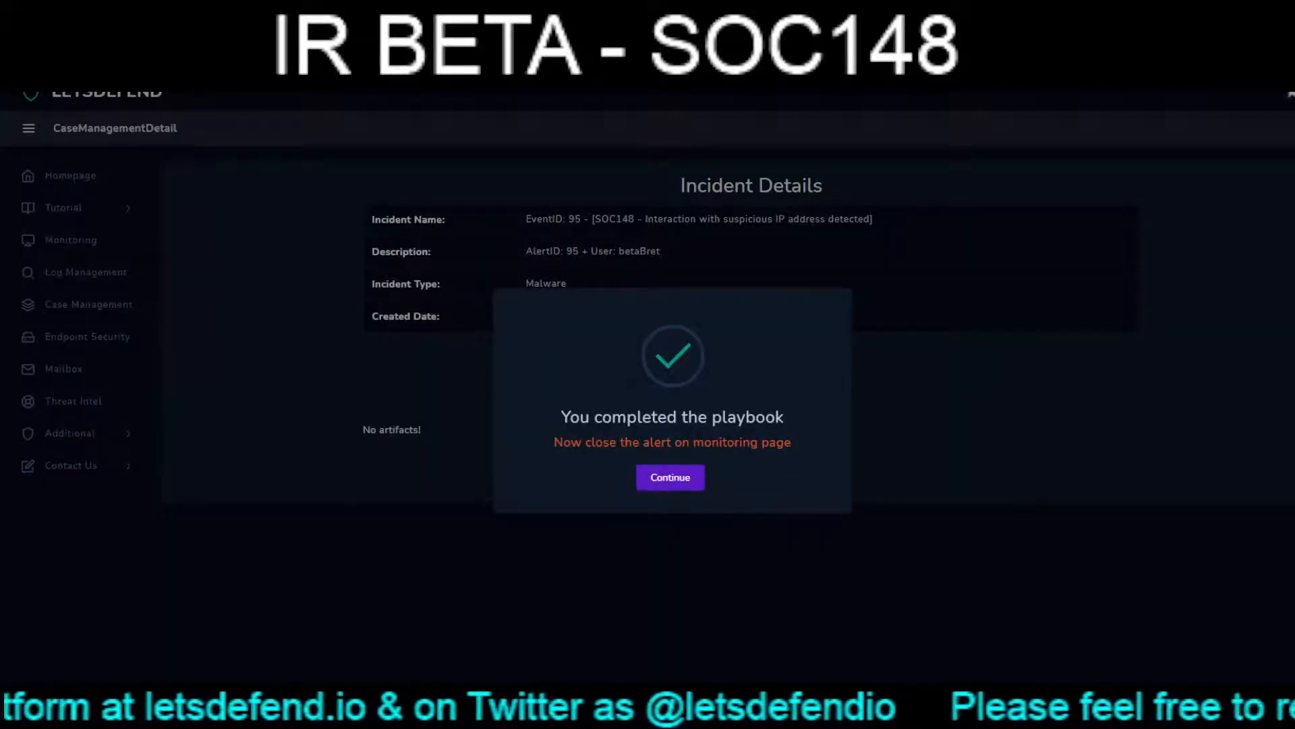
key("Return")
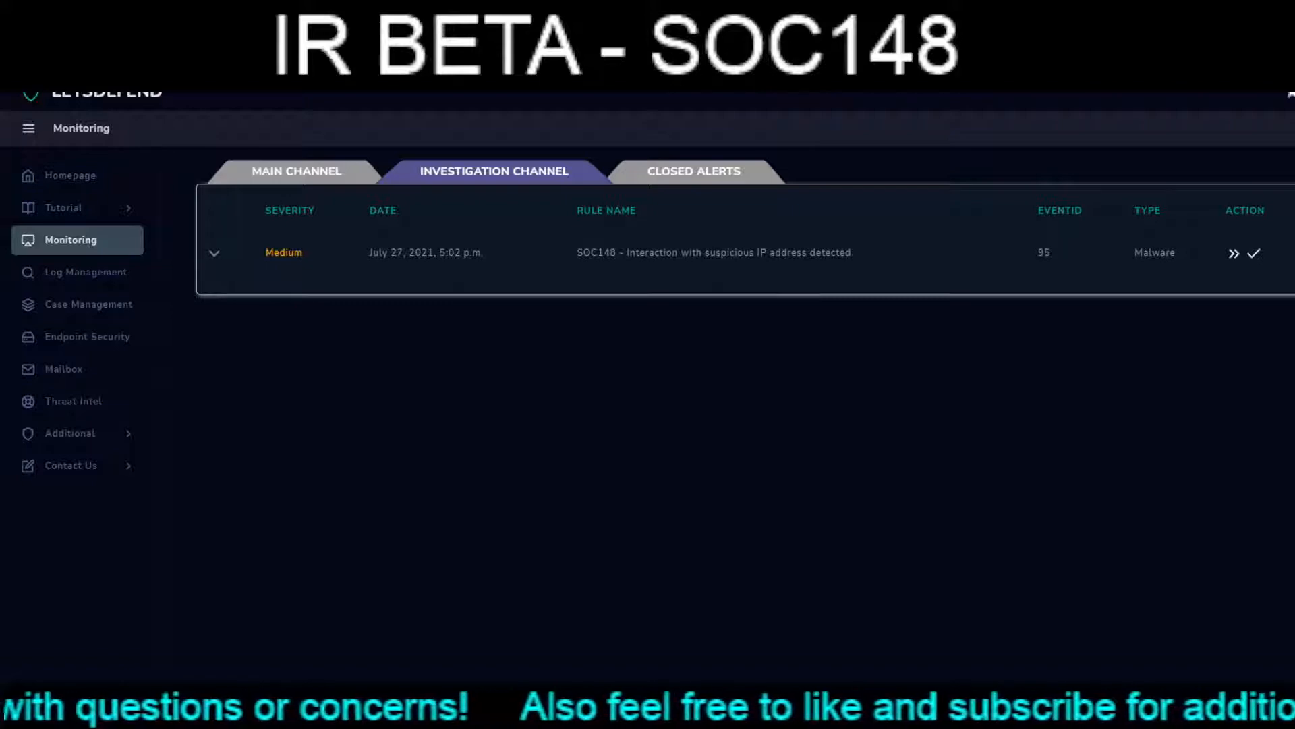
- Fill in the alert's closing note: "Box is compromised, nuke and pave, new secure passwords put in place for valid accounts"
left_click(1254, 253)
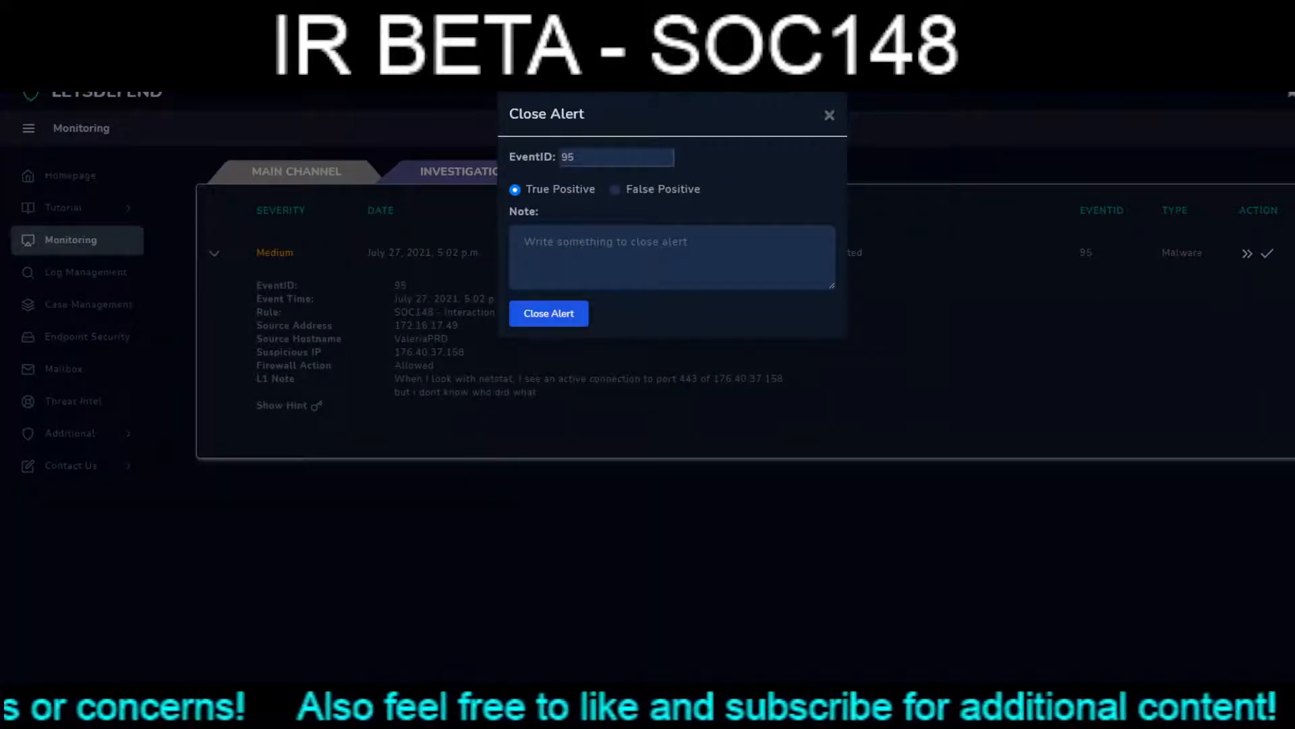
left_click(627, 254)
type("Box is compor")
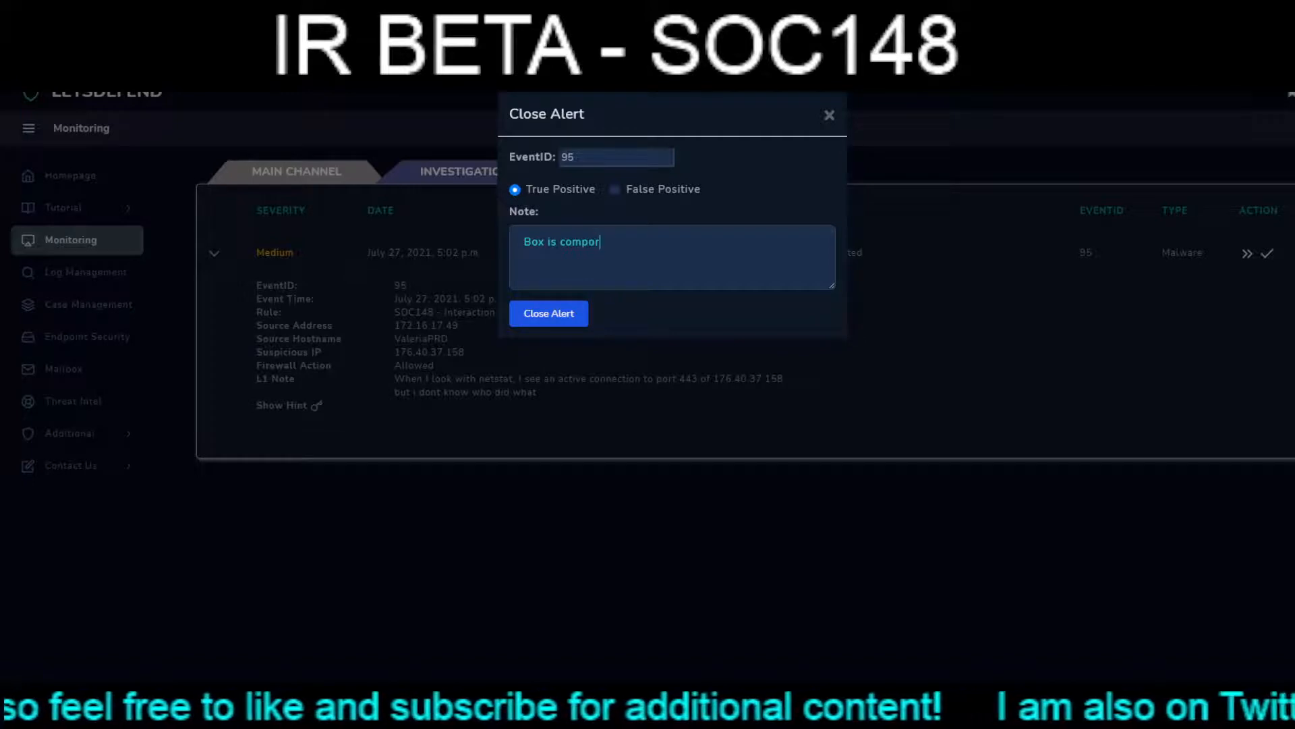
key("BackSpace")
key("BackSpace")
type("romis")
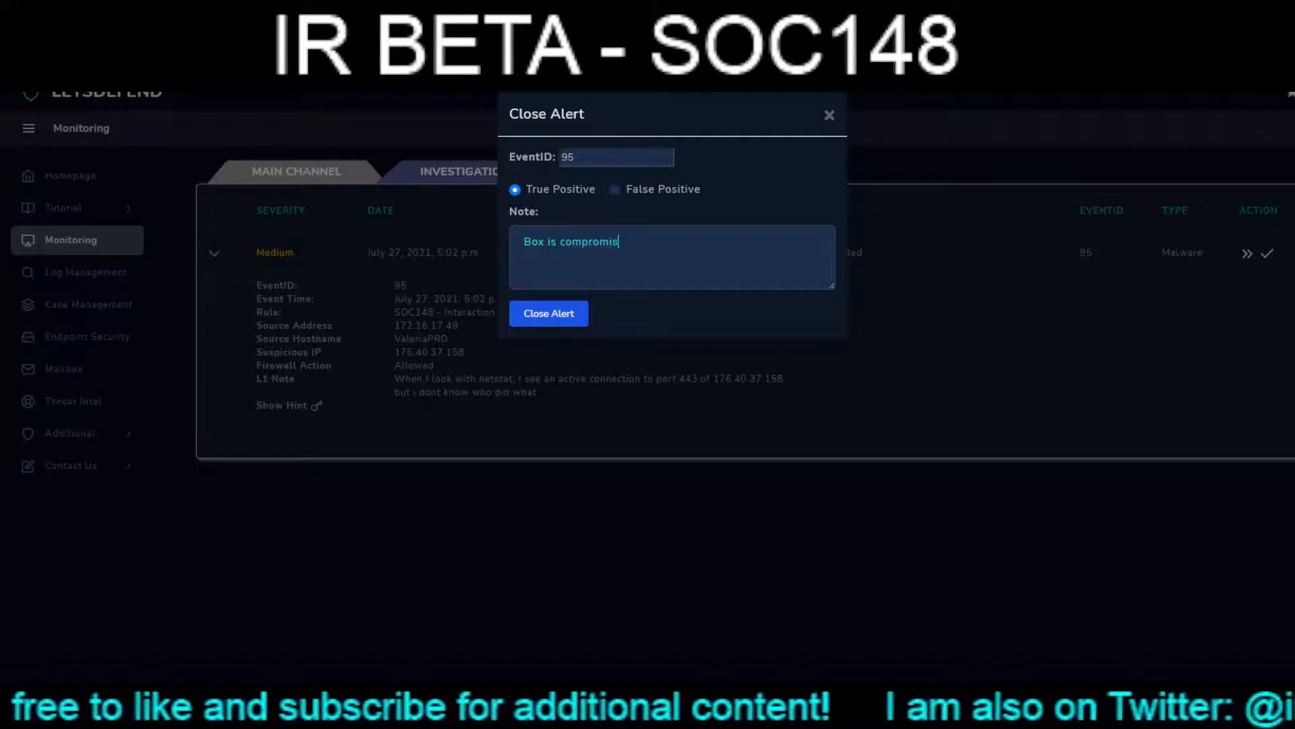
type("ed, nuk")
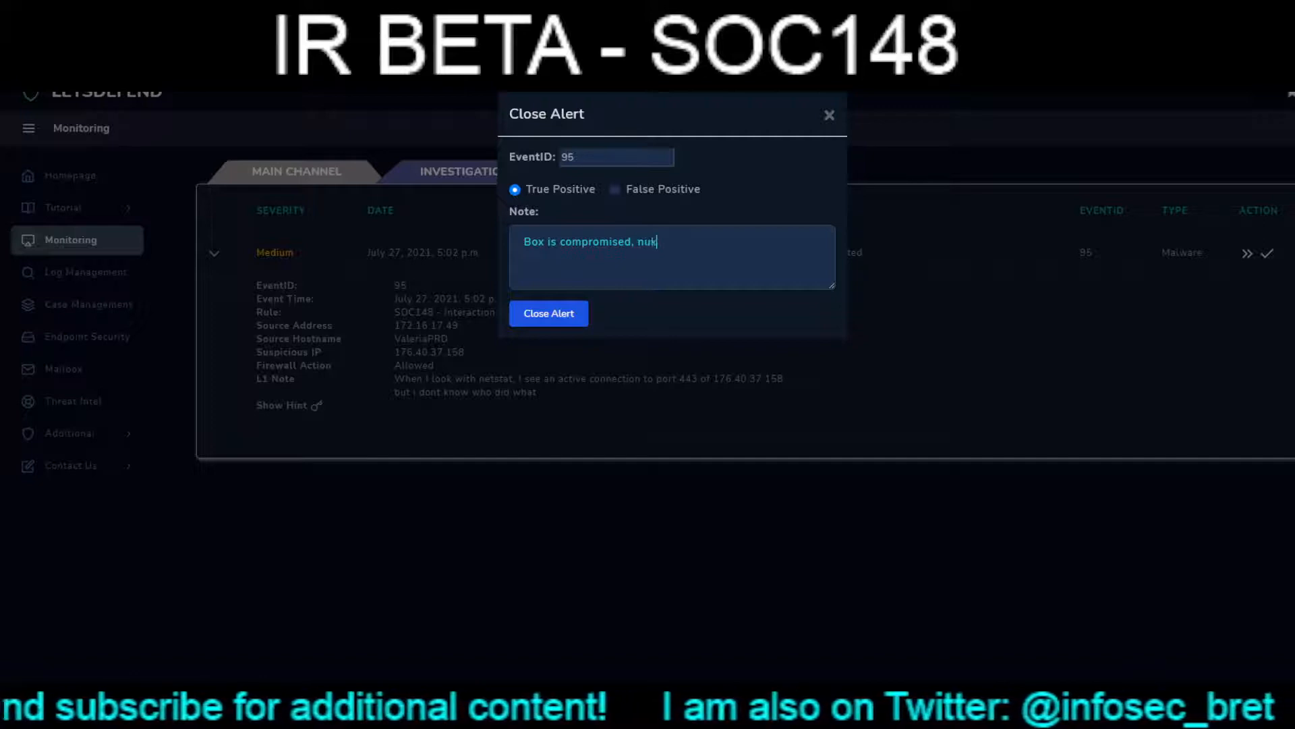
type("e and pave, ")
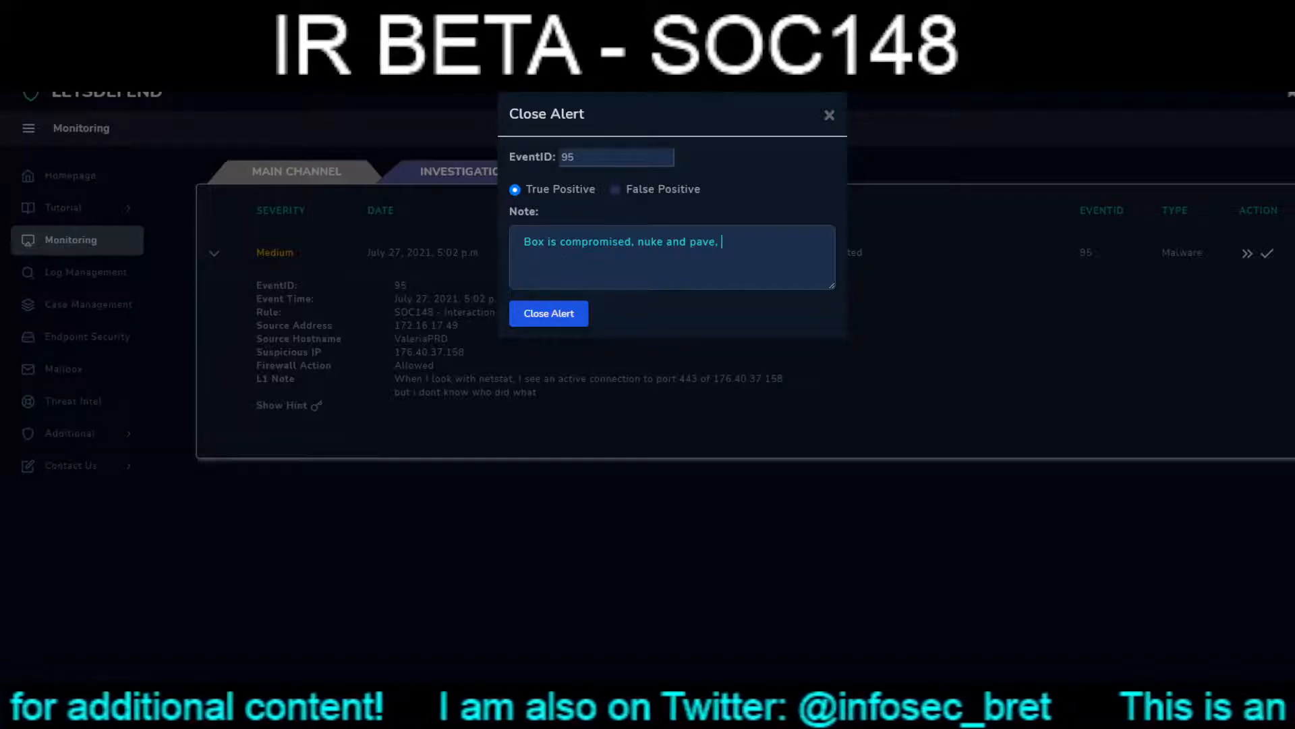
type("new secure passwords put in place for valid accounts")
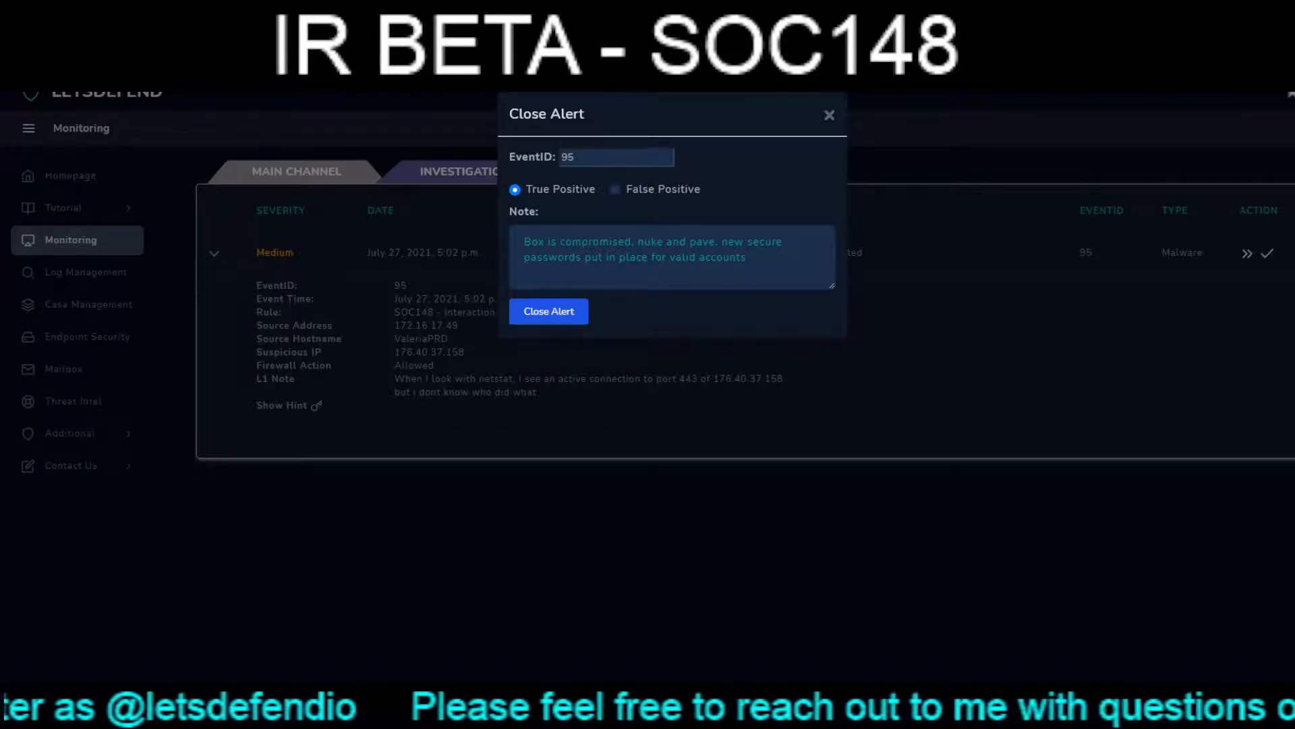
- Close the SOC148 alert as True Positive and expand its details among the closed alerts to review the playbook results
left_click(549, 311)
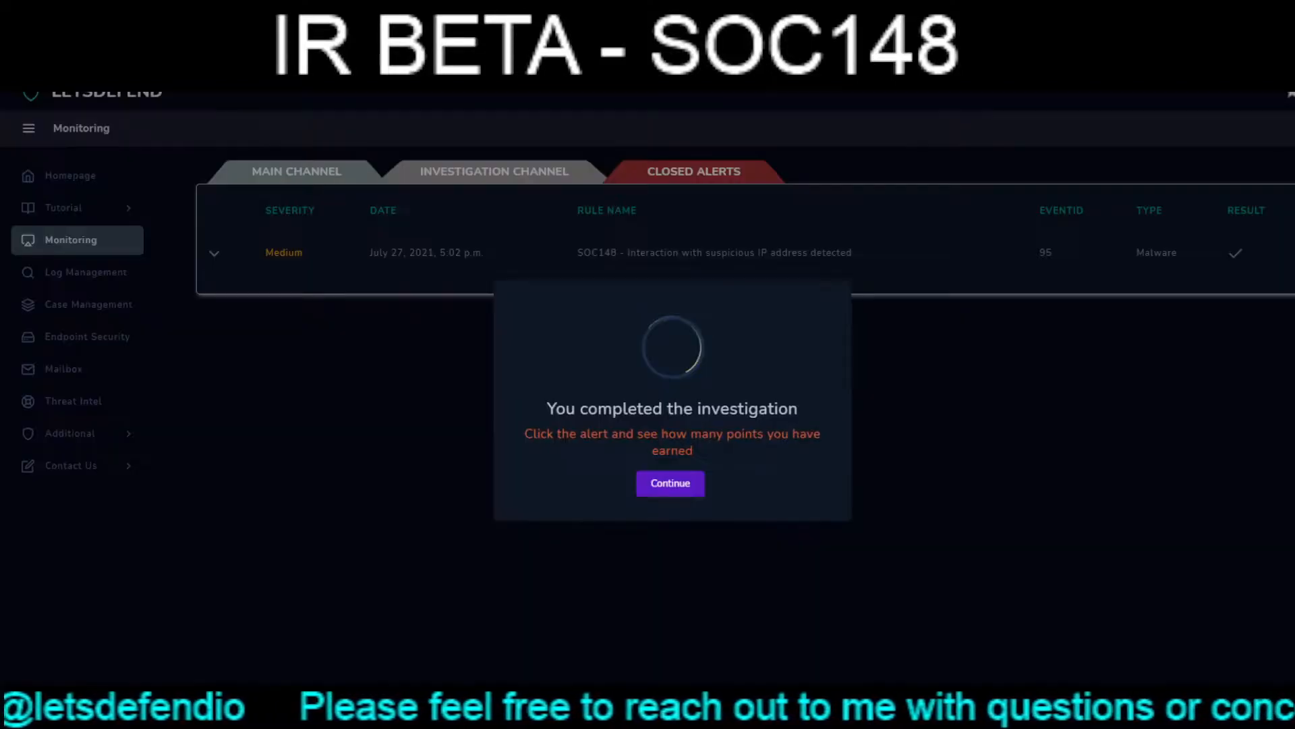
left_click(670, 484)
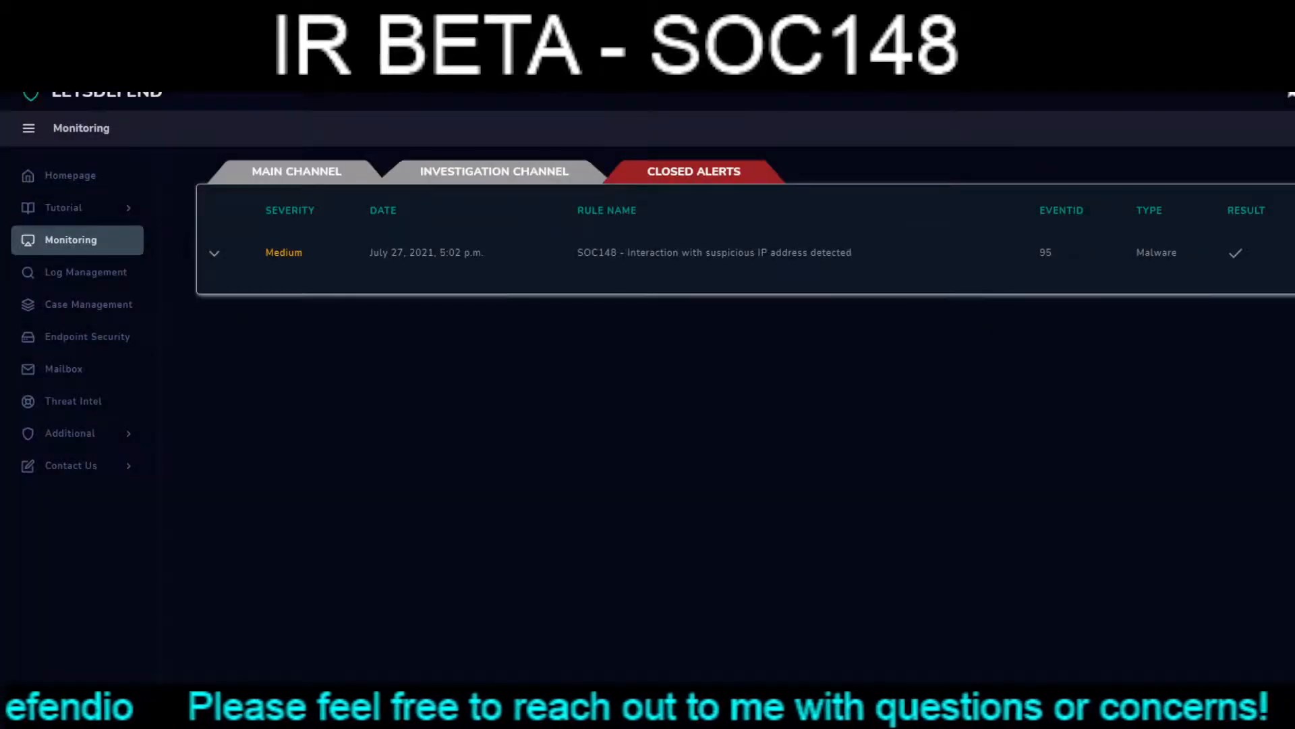
left_click(214, 253)
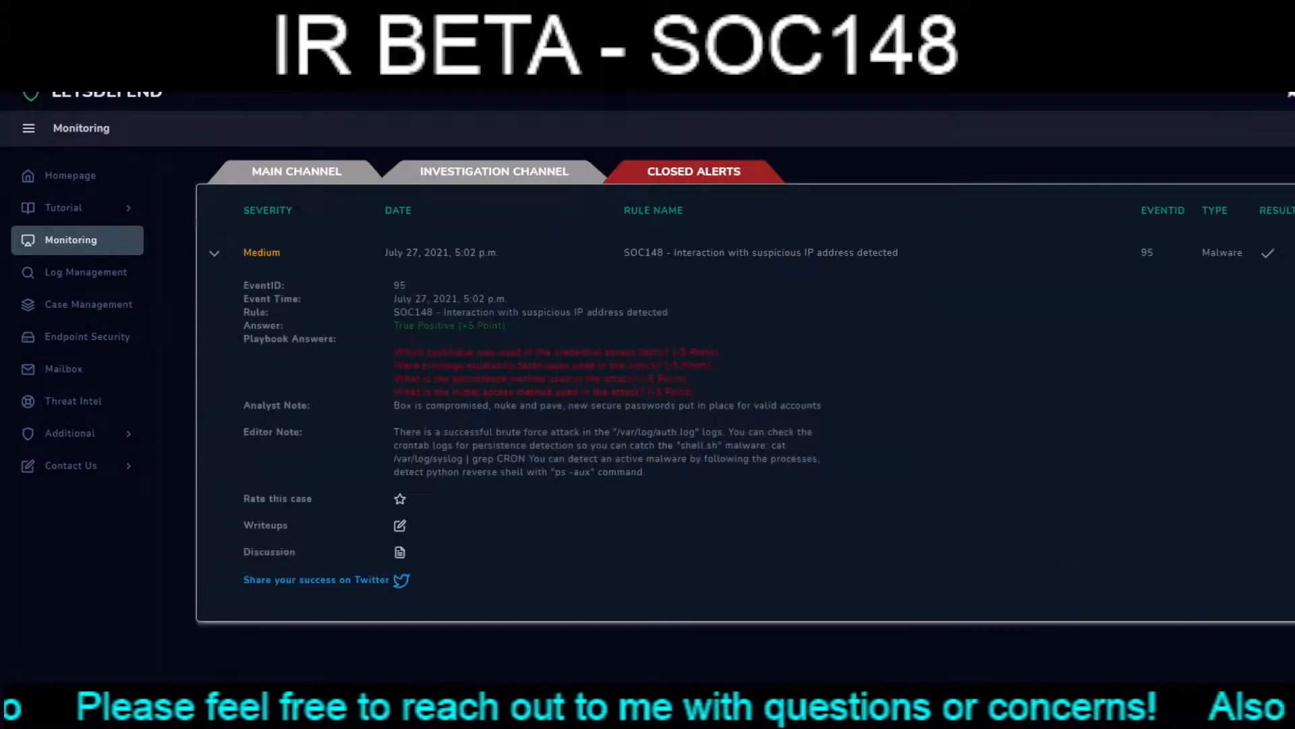